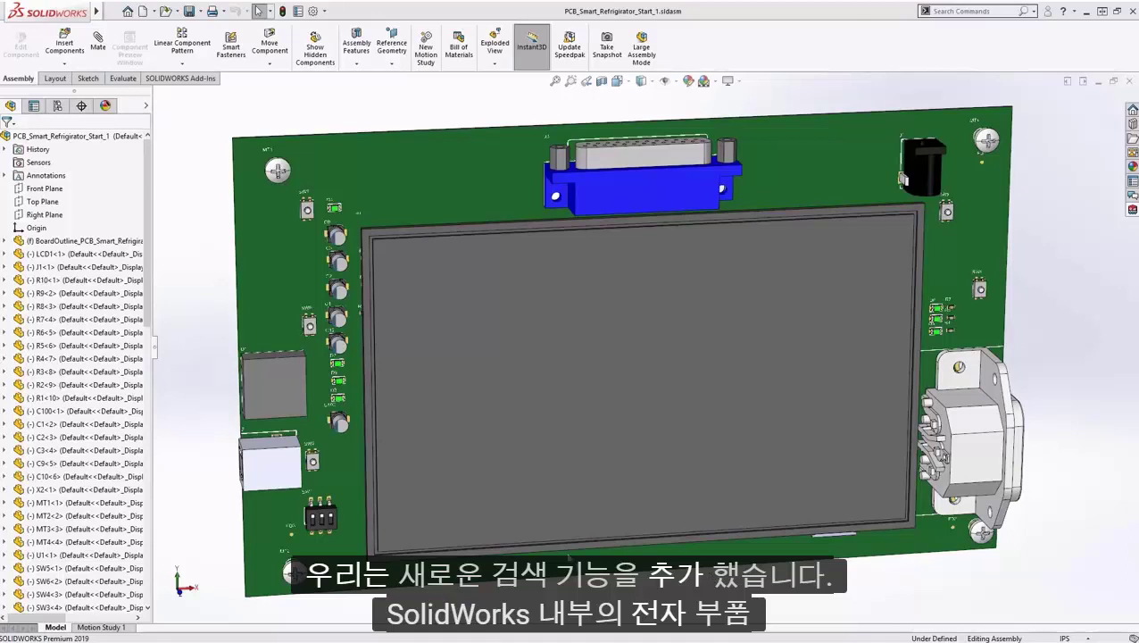
Step: Turn off Look in Custom Properties for the component tree filter
scroll(143, 268, "down", 3)
scroll(134, 268, "up", 3)
left_click(66, 121)
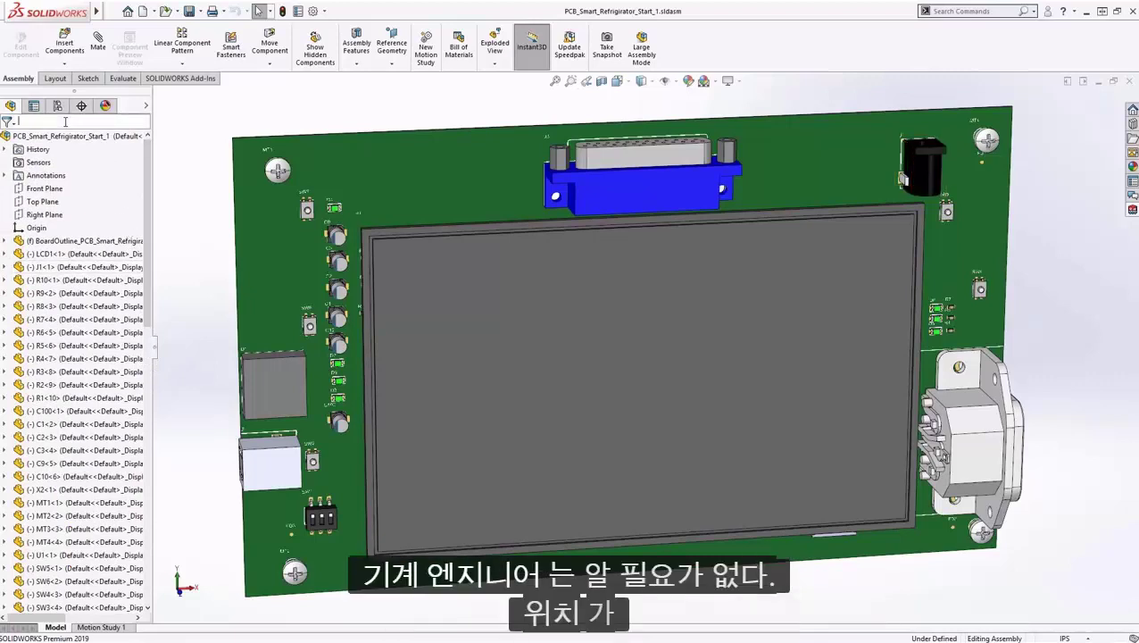
left_click(13, 127)
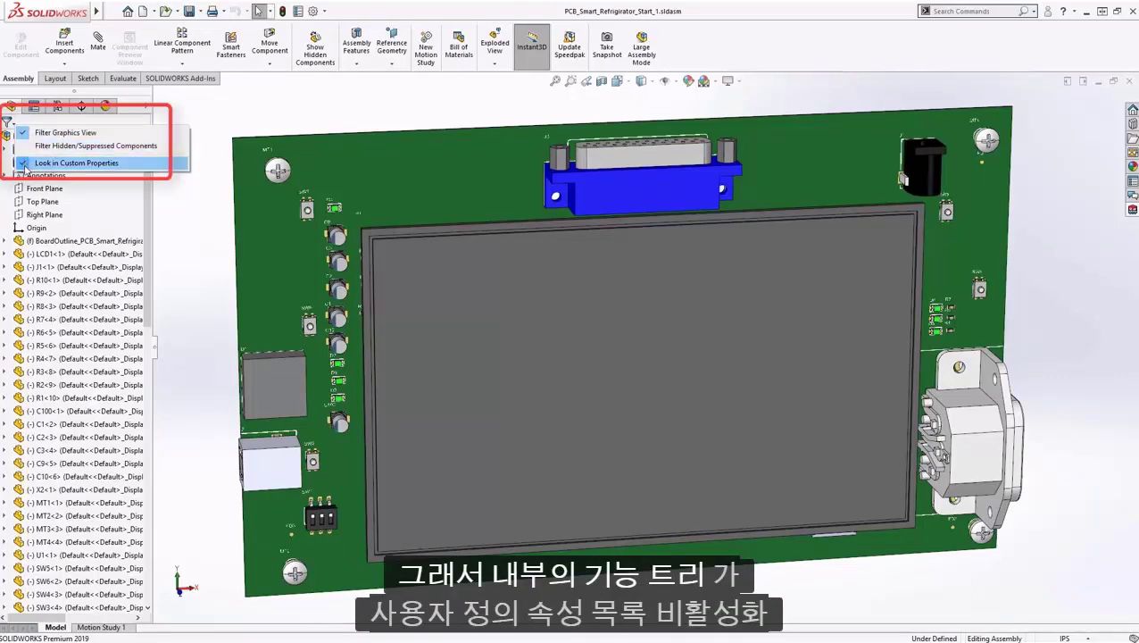
left_click(24, 163)
Step: Filter the tree to connector J3, then to P3, clearing each filter afterward
type("J3")
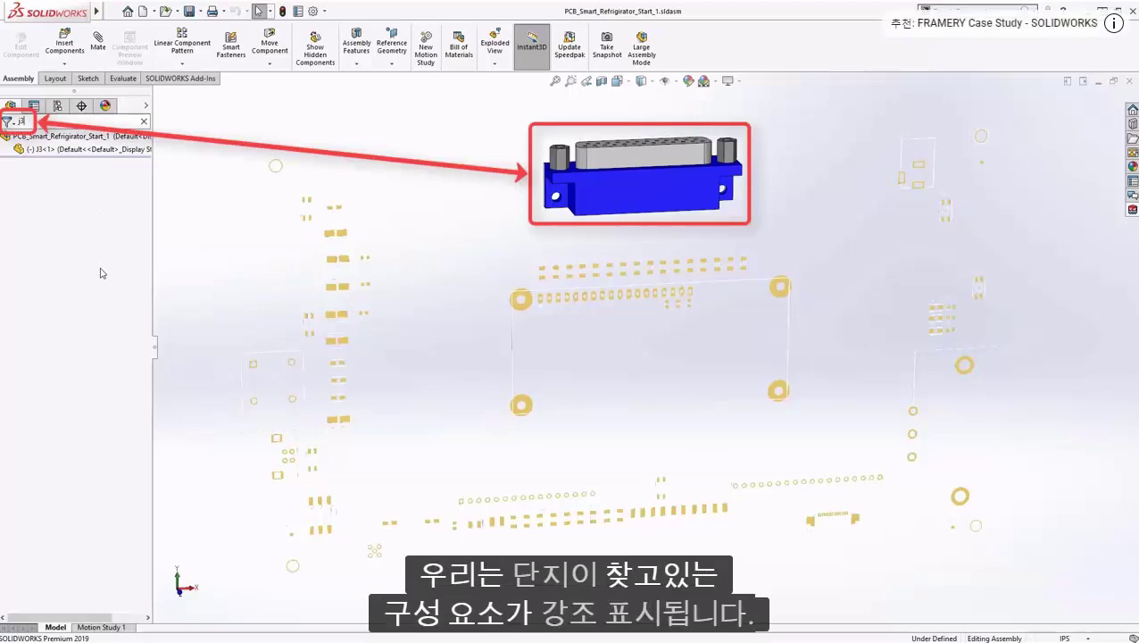
left_click(144, 121)
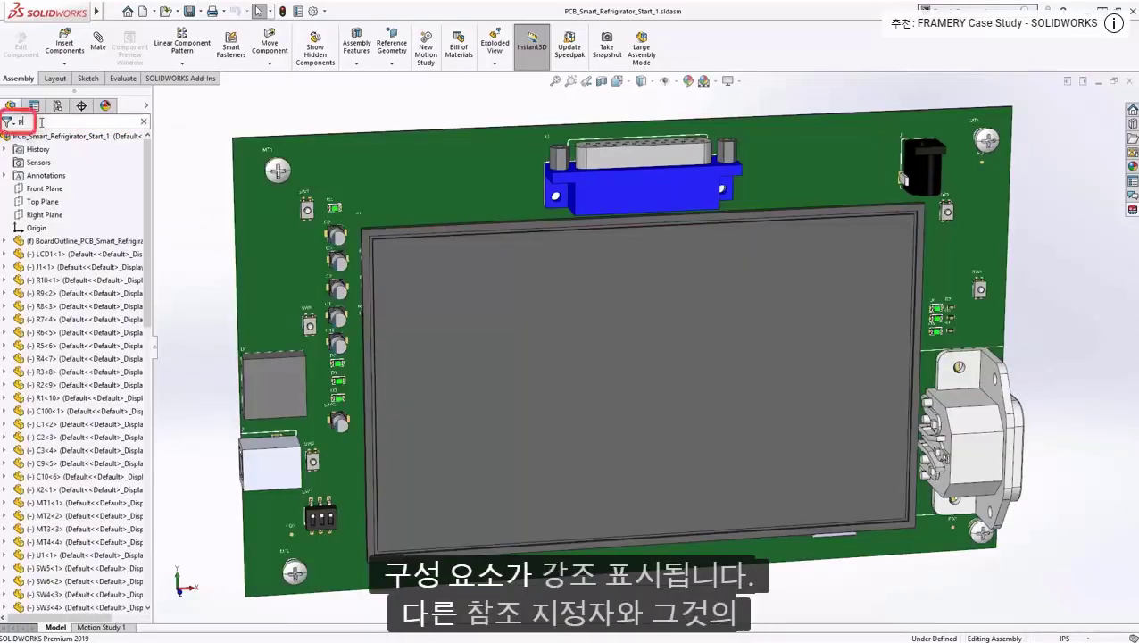
type("p3")
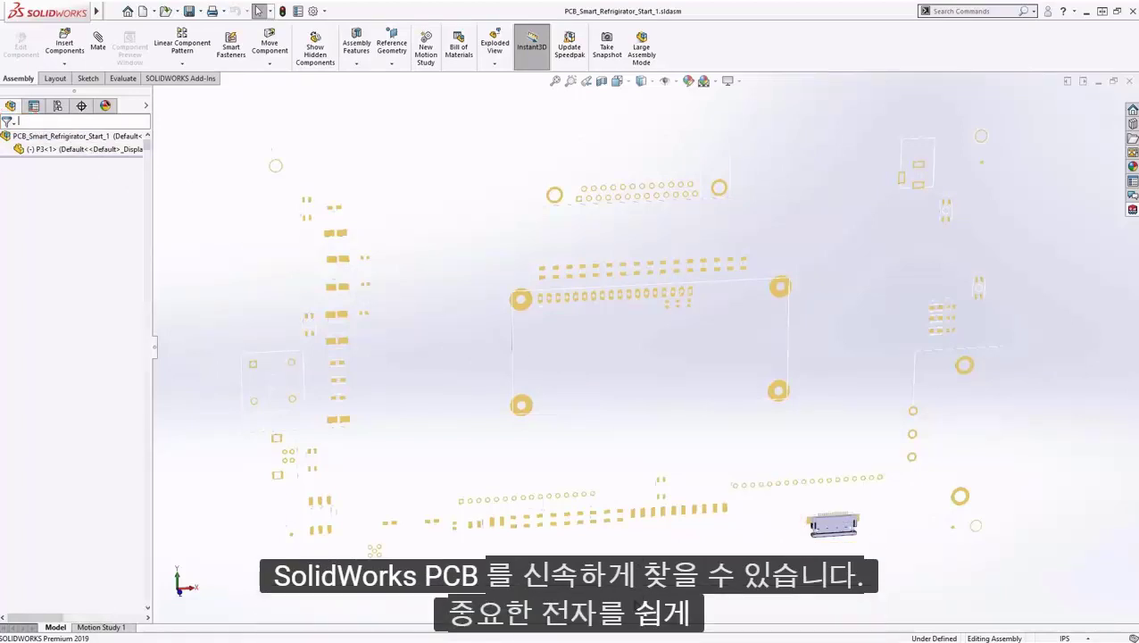
key("Escape")
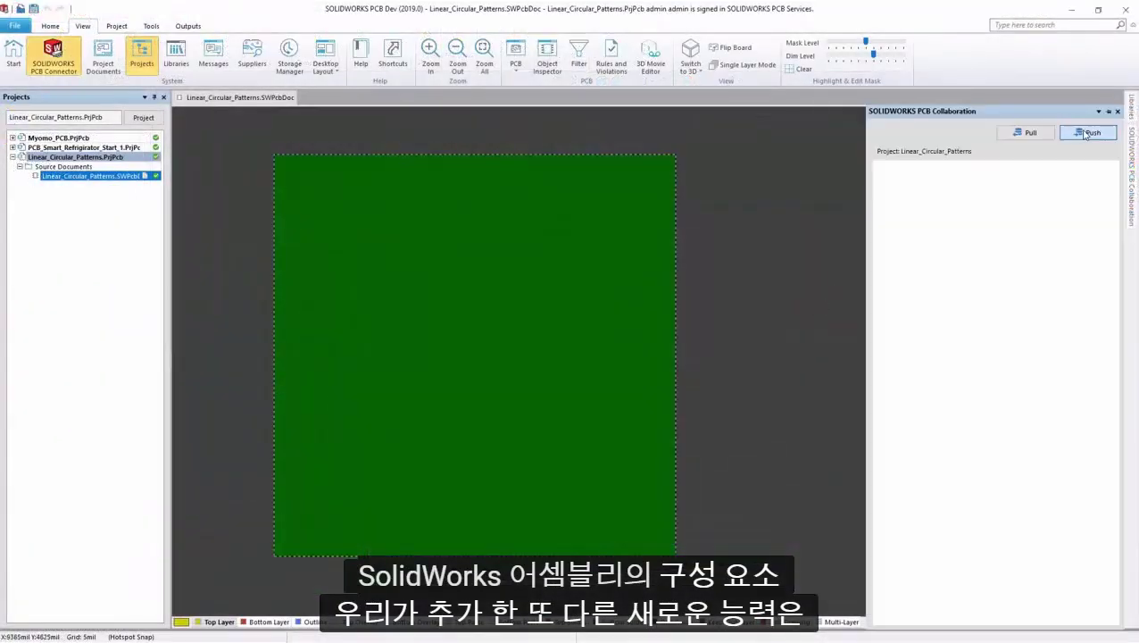
Step: Push the board with the comment 'New board. Please add mounting holes'
left_click(1085, 133)
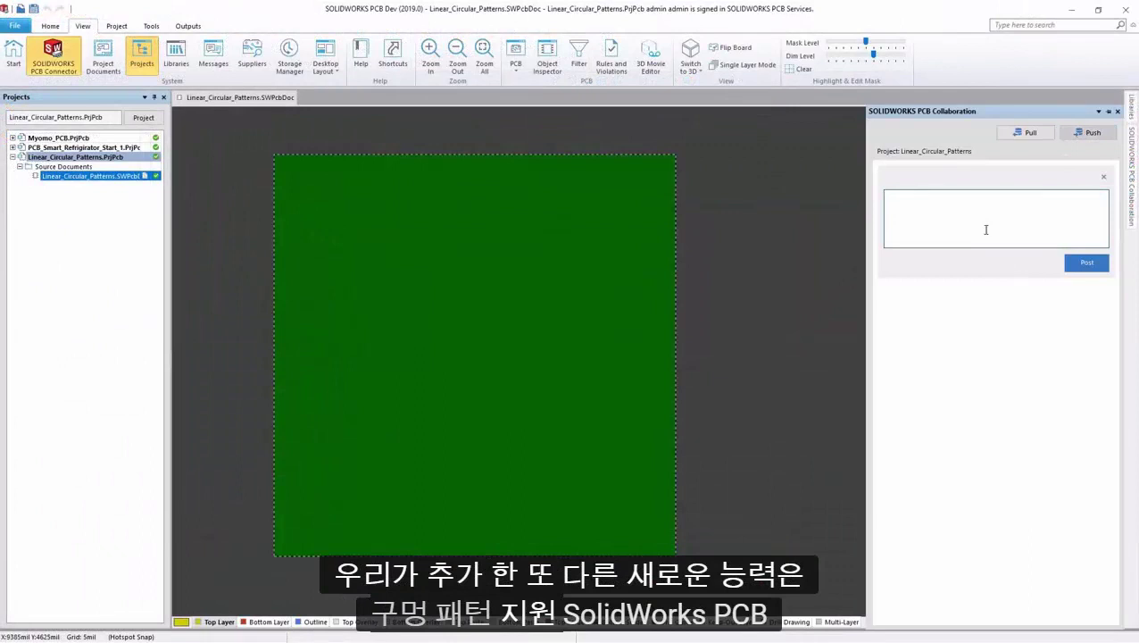
type("New board")
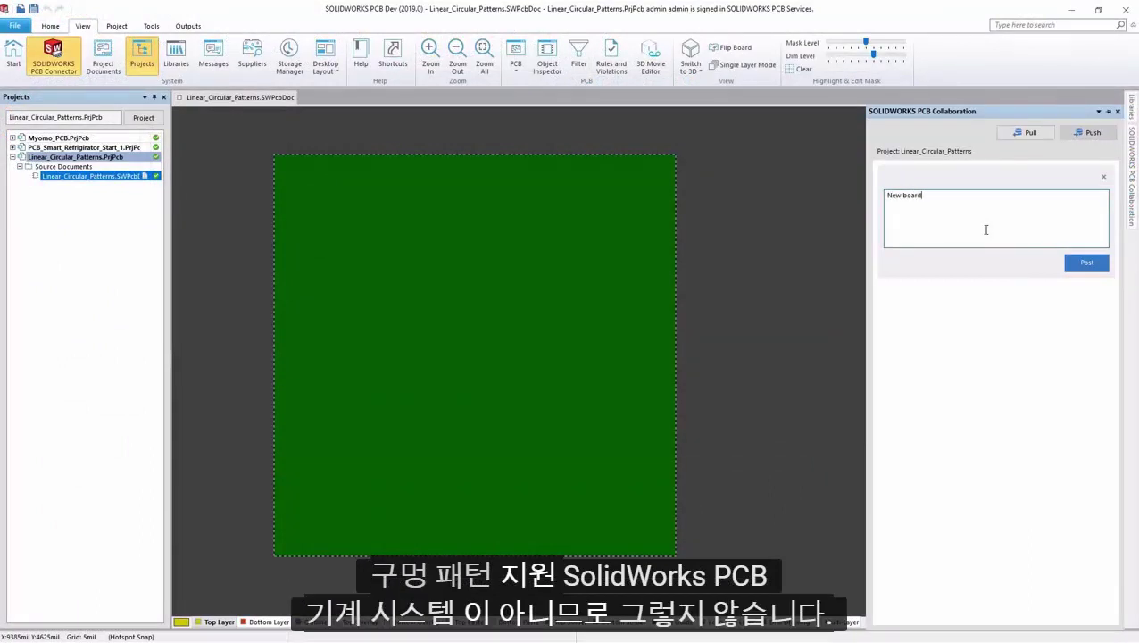
type(". F")
type("lease add m")
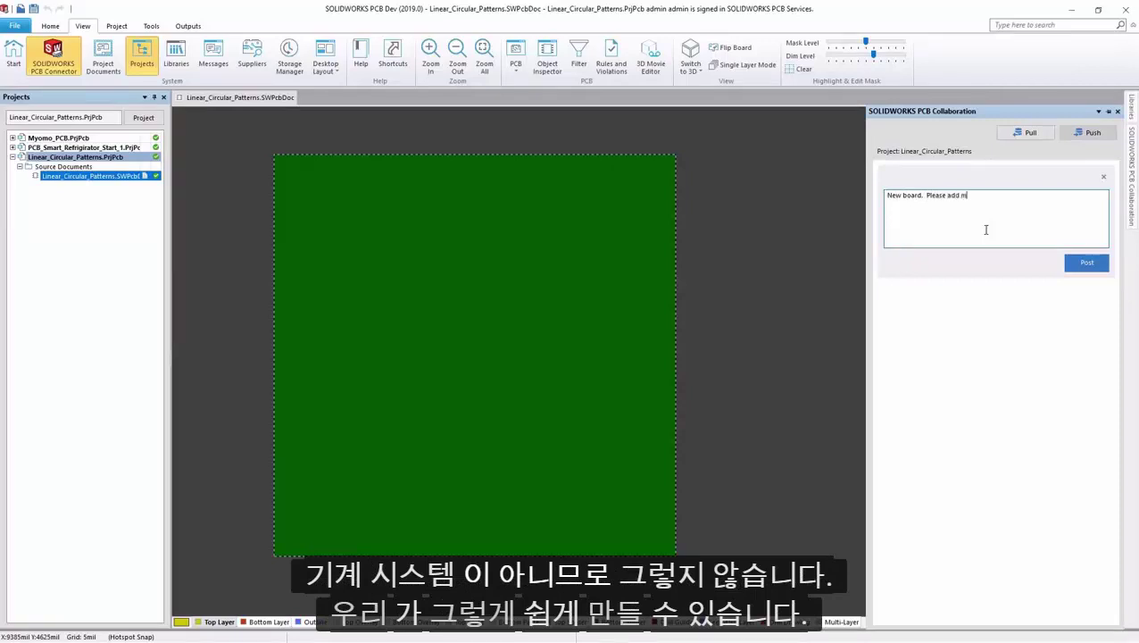
type("ounting holes.")
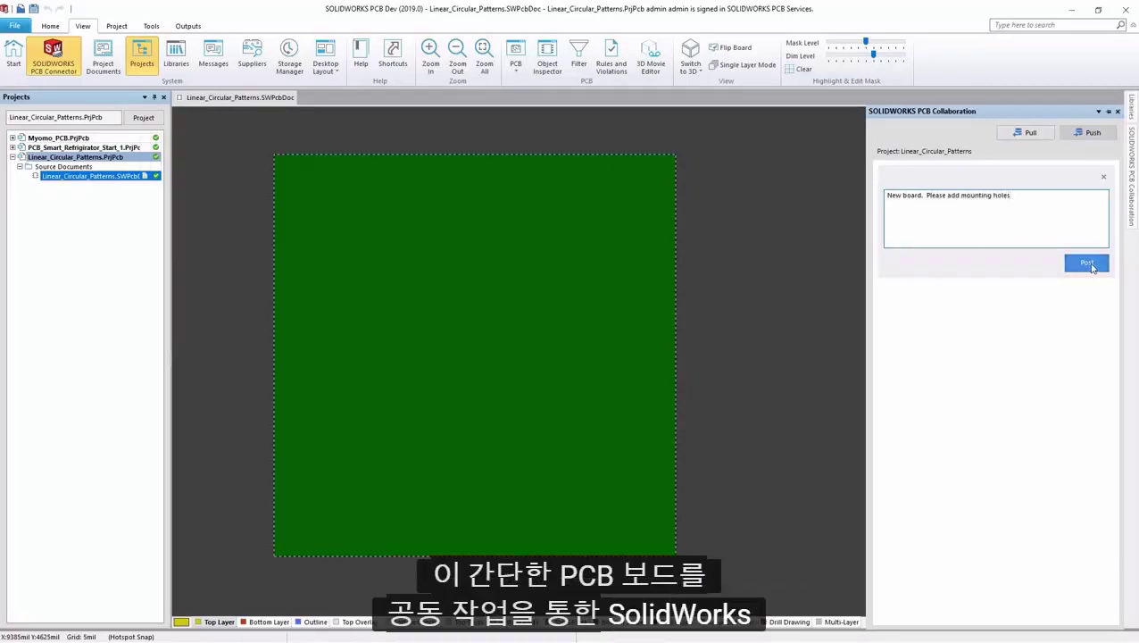
left_click(1087, 262)
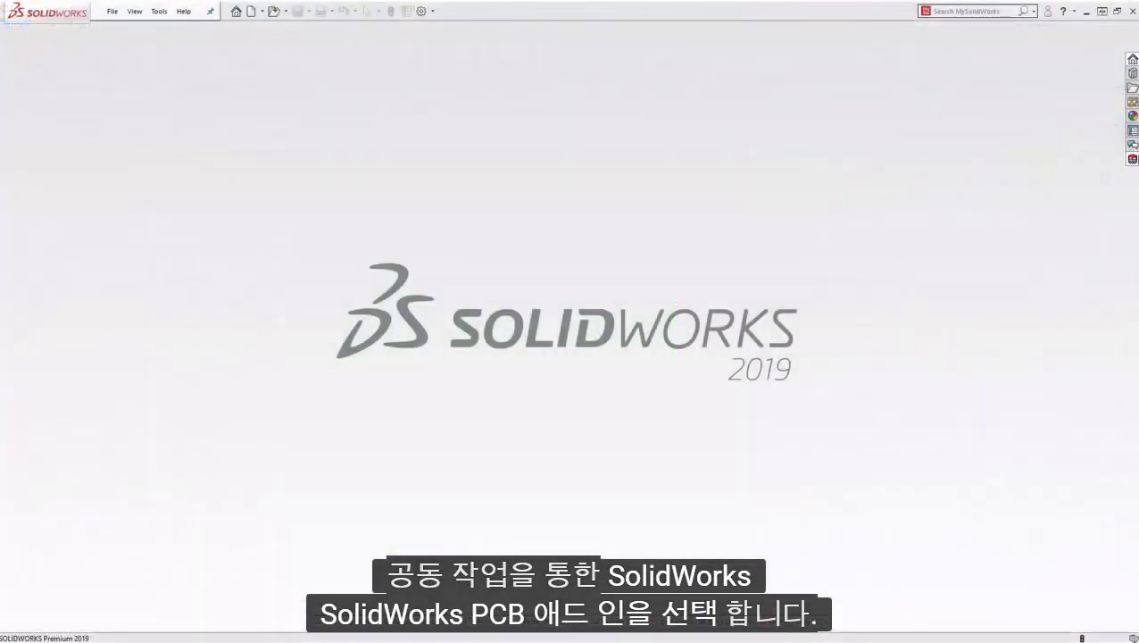
Step: Pull the Linear_Circular_Patterns board from PCB services into SOLIDWORKS
left_click(1131, 159)
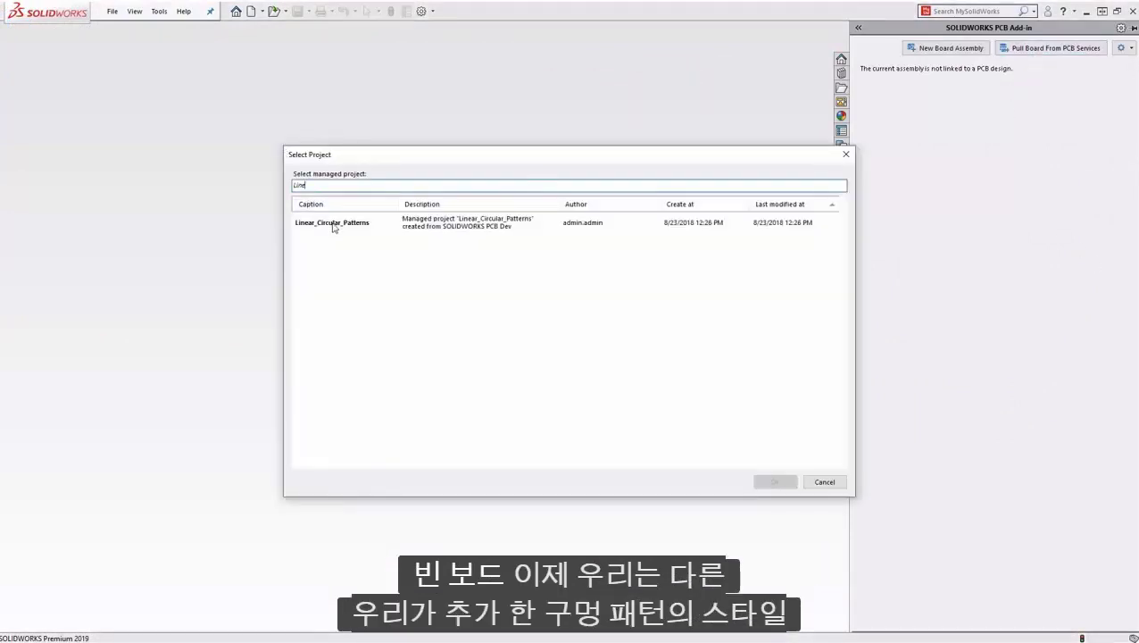
left_click(335, 228)
left_click(776, 482)
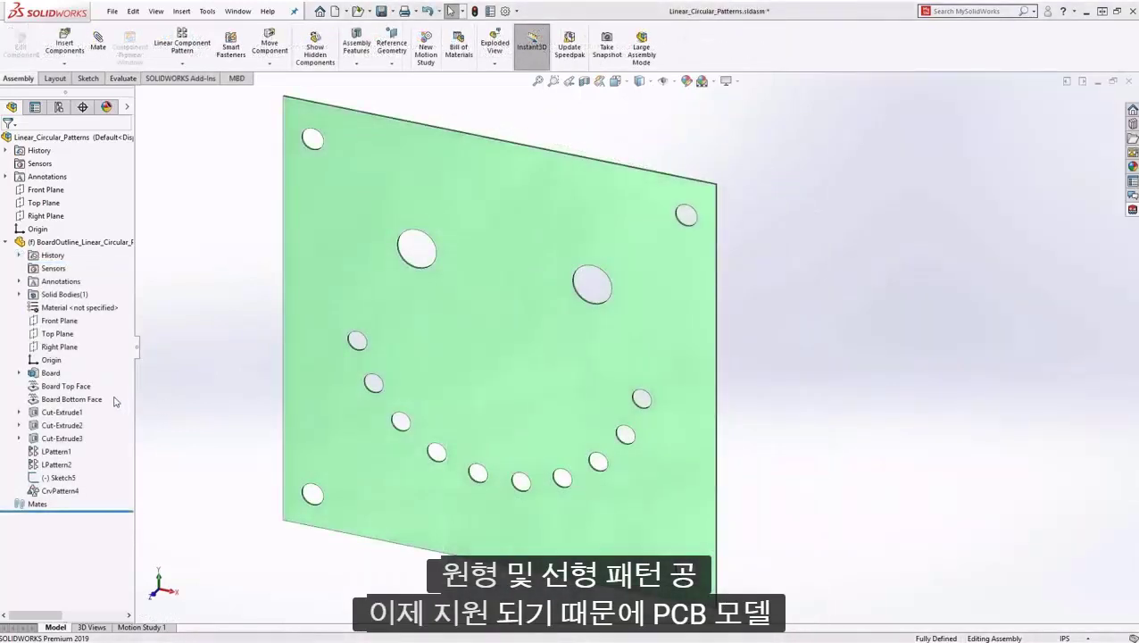
Step: Push the hole cuts back with the comment 'Added Mtg holes and Switch button openings'
left_click(61, 412)
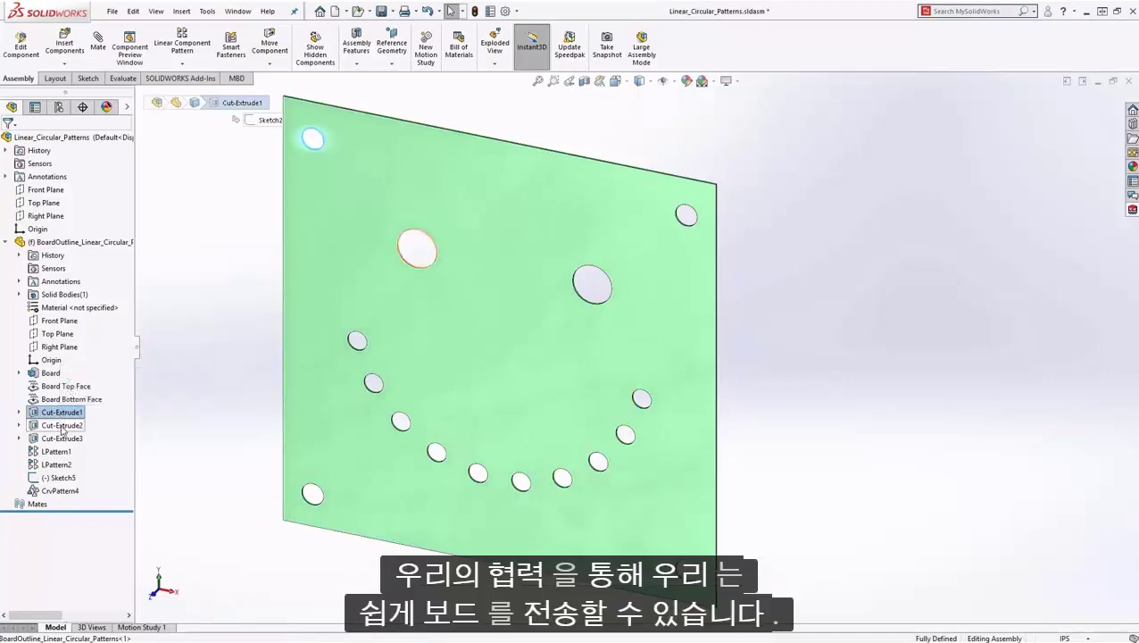
left_click(1131, 209)
left_click(925, 186)
type("Added Mtg holes and Switch button openings")
left_click(1106, 229)
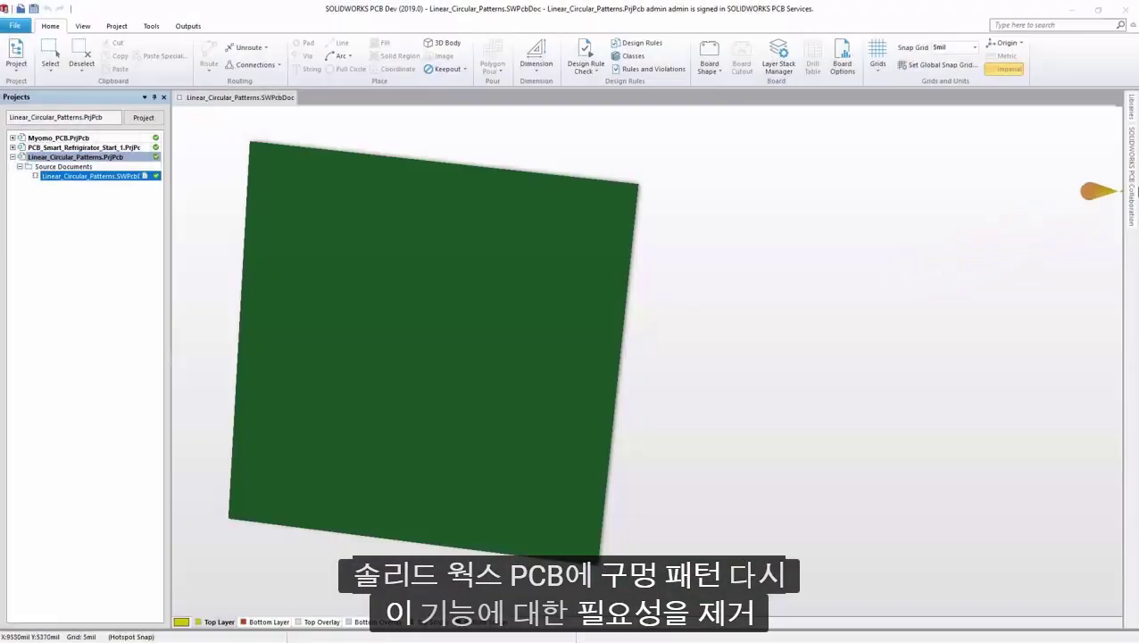
Step: Show the incoming hole and opening changes from SOLIDWORKS in the Collaboration panel
left_click(1131, 179)
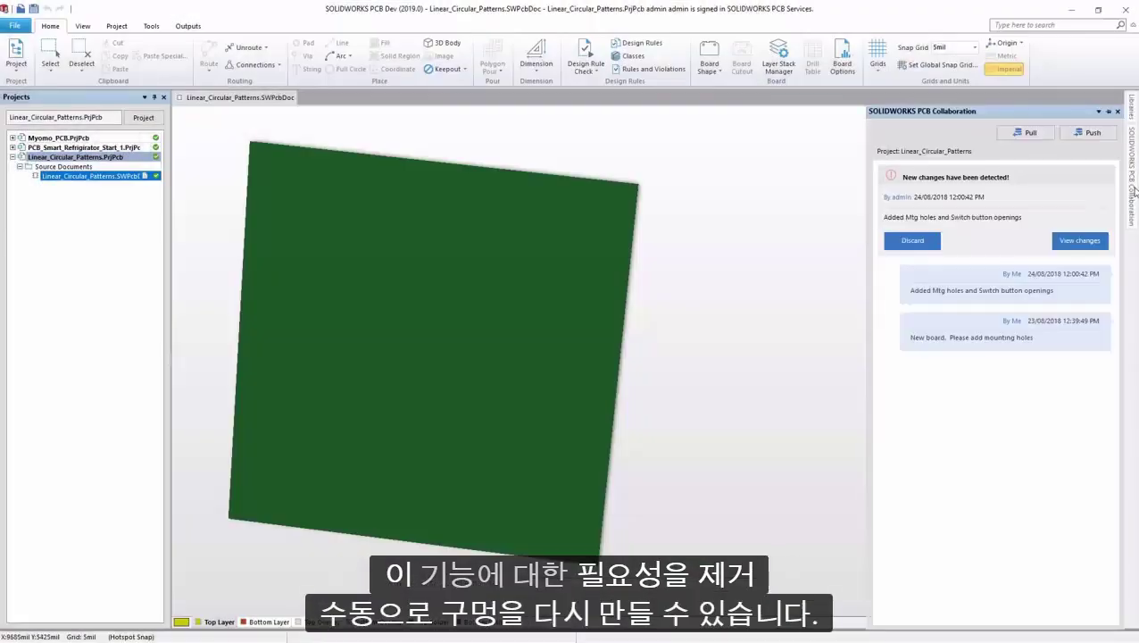
left_click(1079, 242)
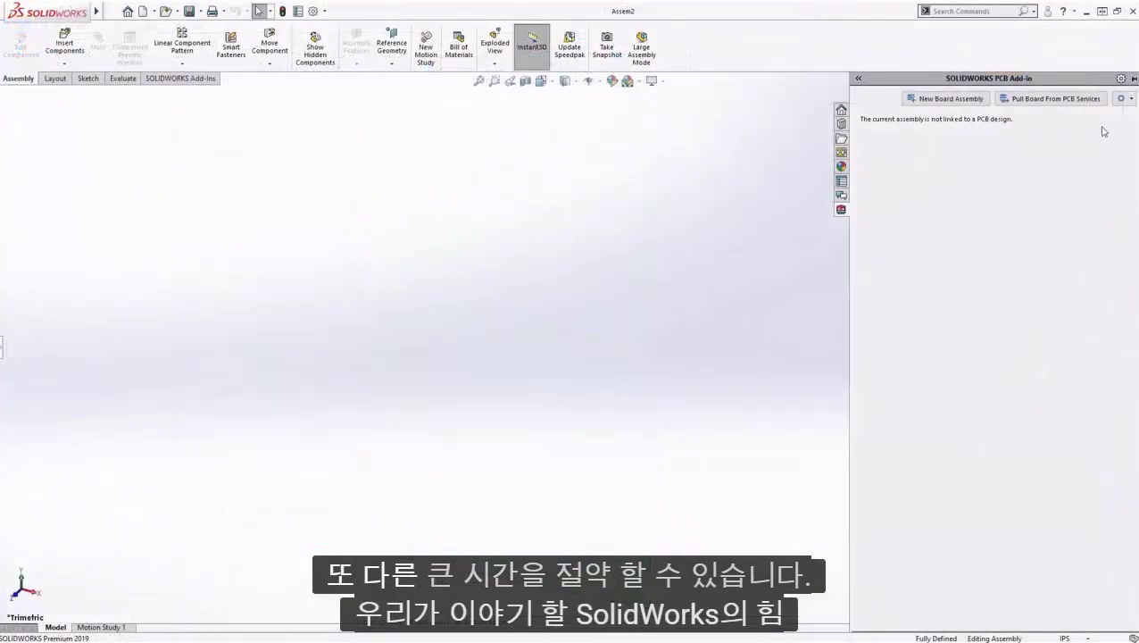
left_click(1126, 100)
left_click(1103, 128)
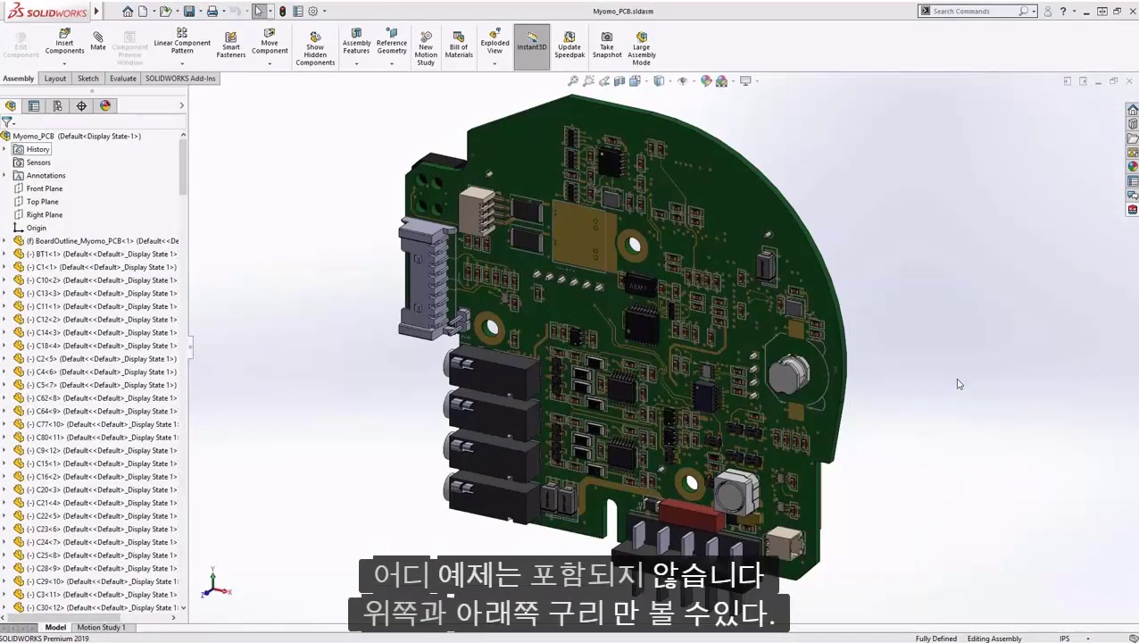
middle_click_drag(958, 386, 607, 320)
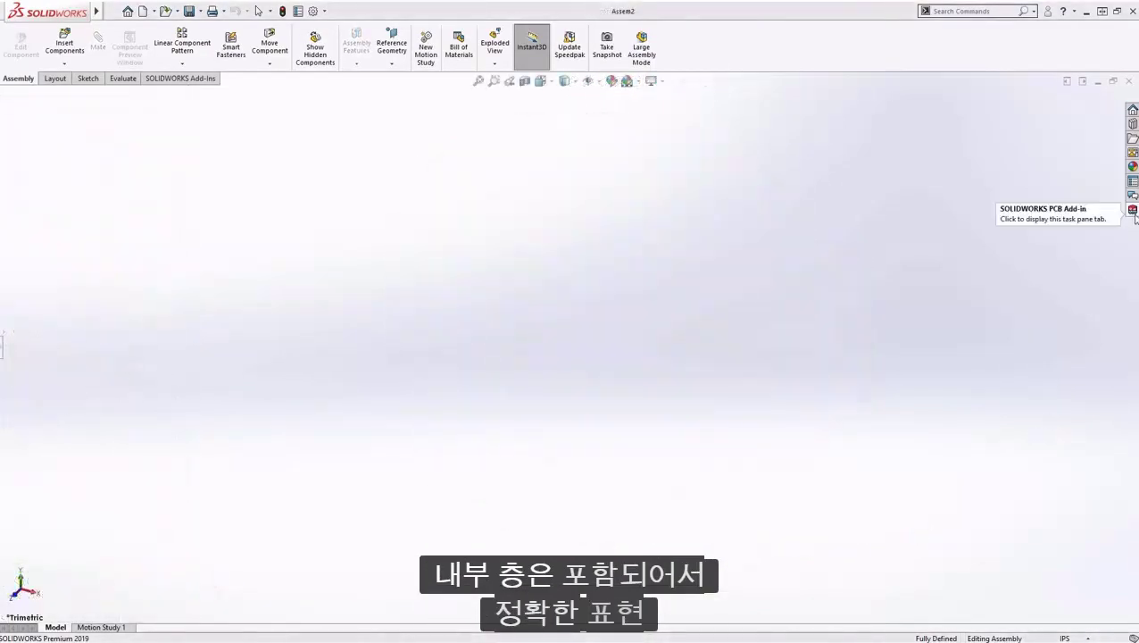
left_click(1132, 210)
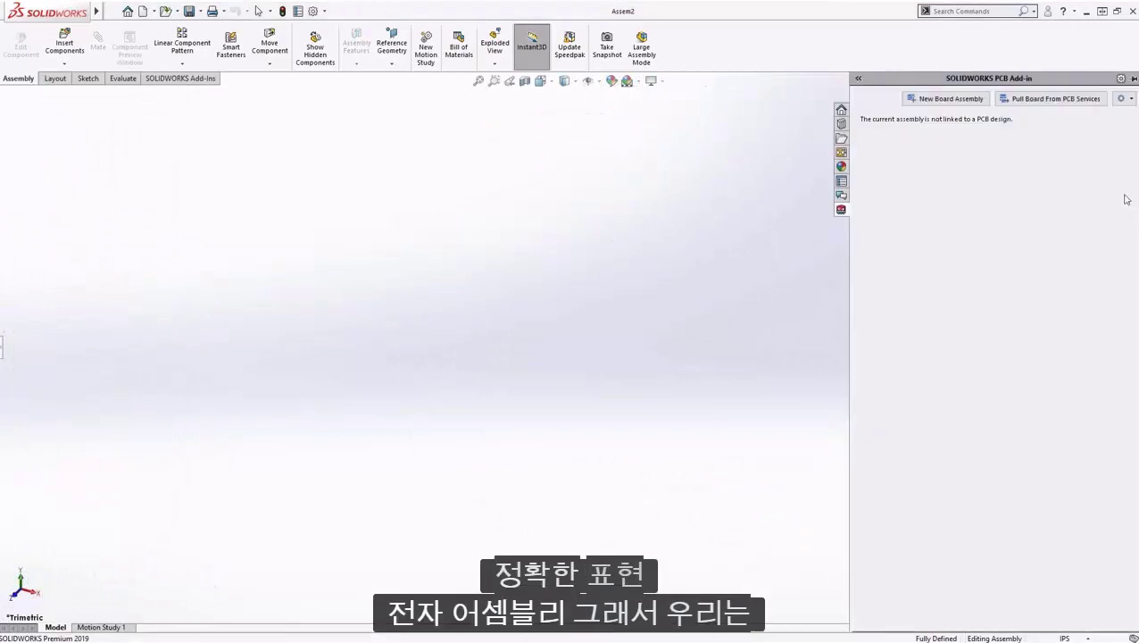
Step: Check all incoming changes and accept them, adding Top, Inner Layer 3, Inner Layer 4 and Bottom copper
left_click(1121, 100)
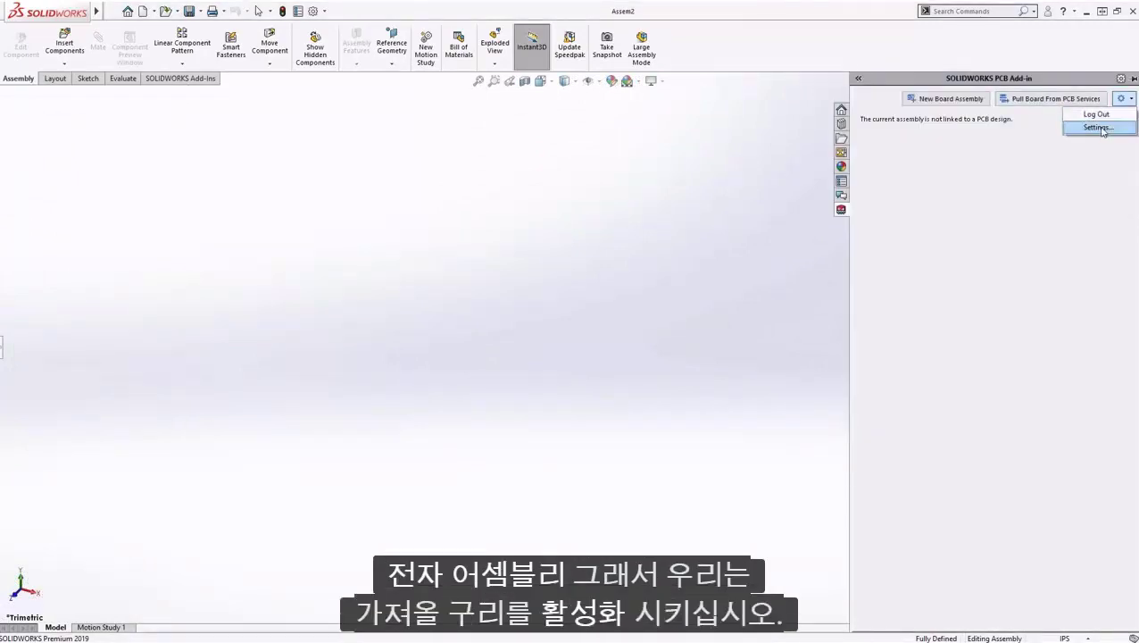
left_click(1096, 129)
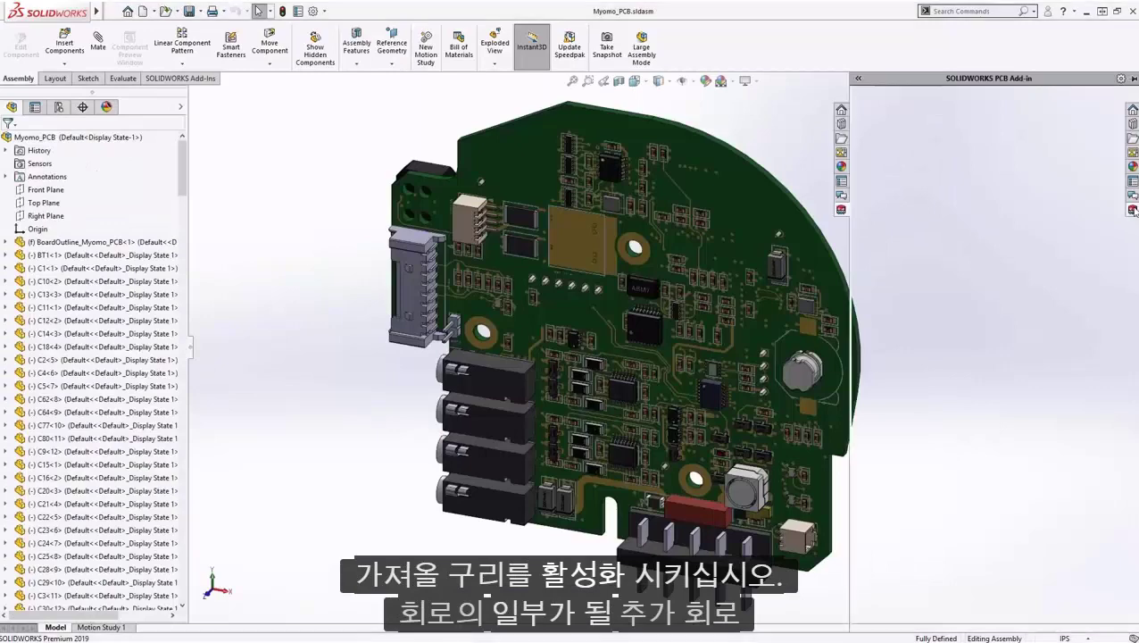
right_click(953, 162)
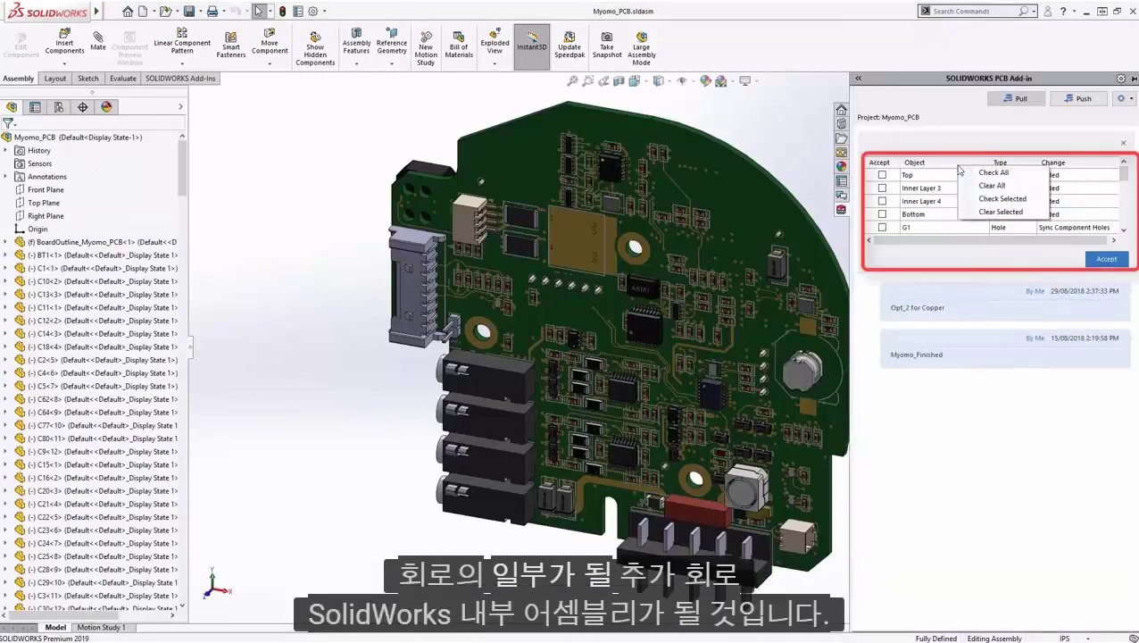
left_click(971, 170)
left_click(1106, 258)
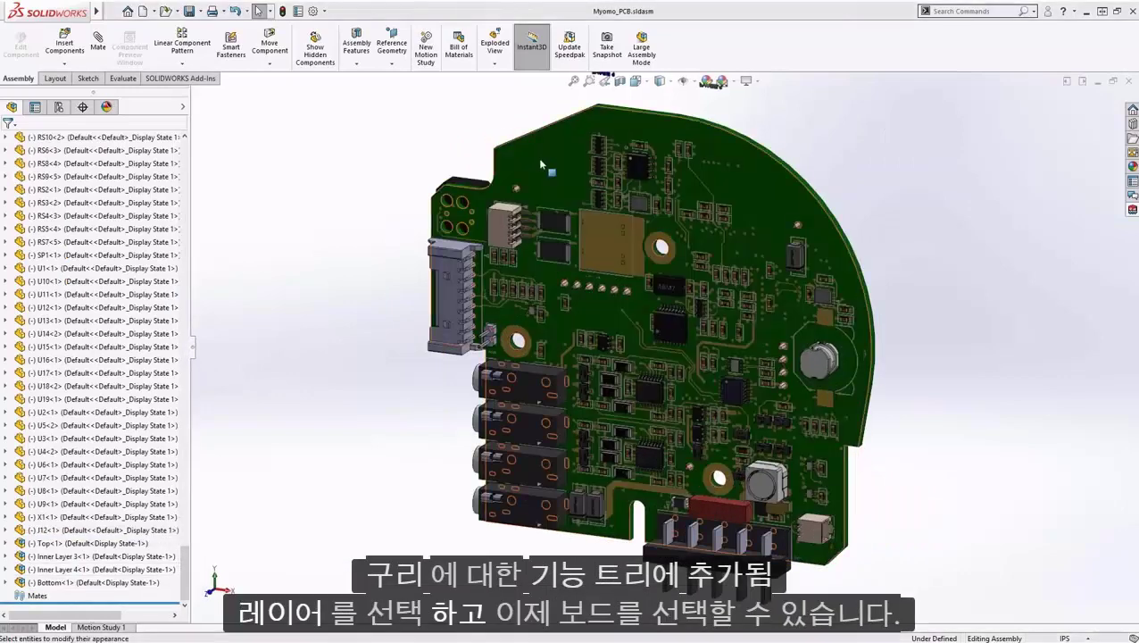
Step: Make the board substrate transparent and zoom in on the exposed copper traces
left_click(540, 163)
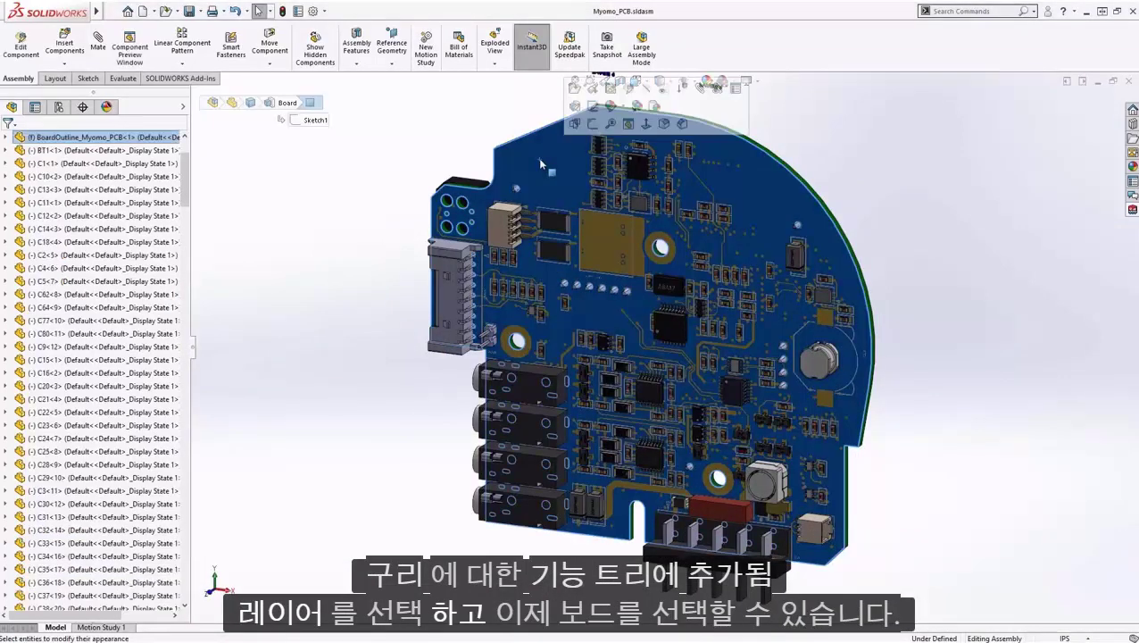
left_click(665, 90)
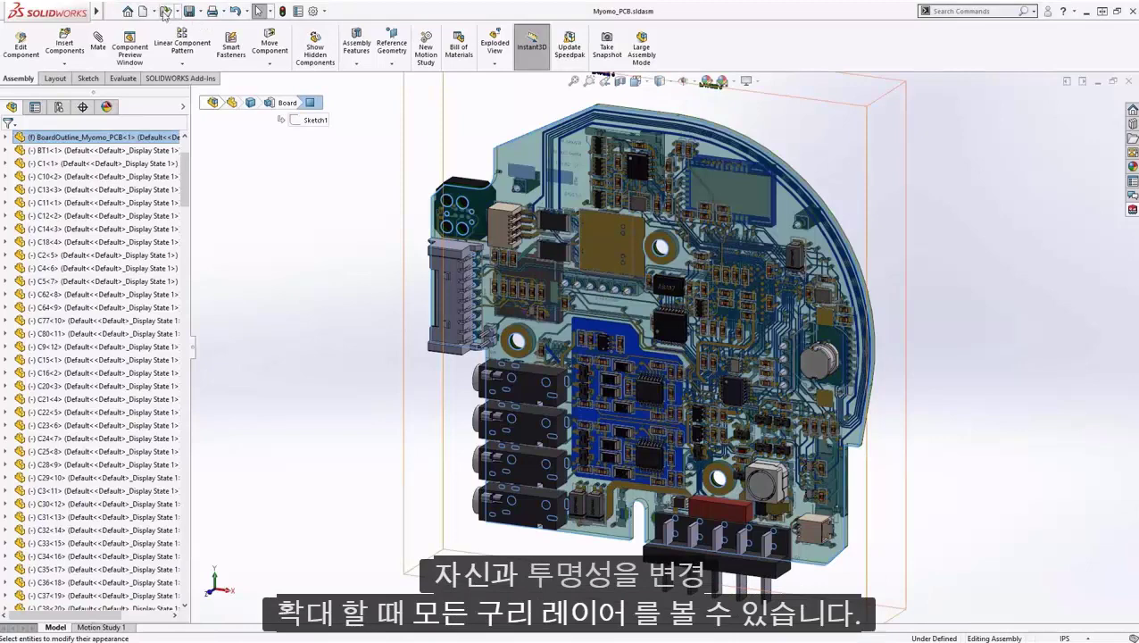
left_click(910, 310)
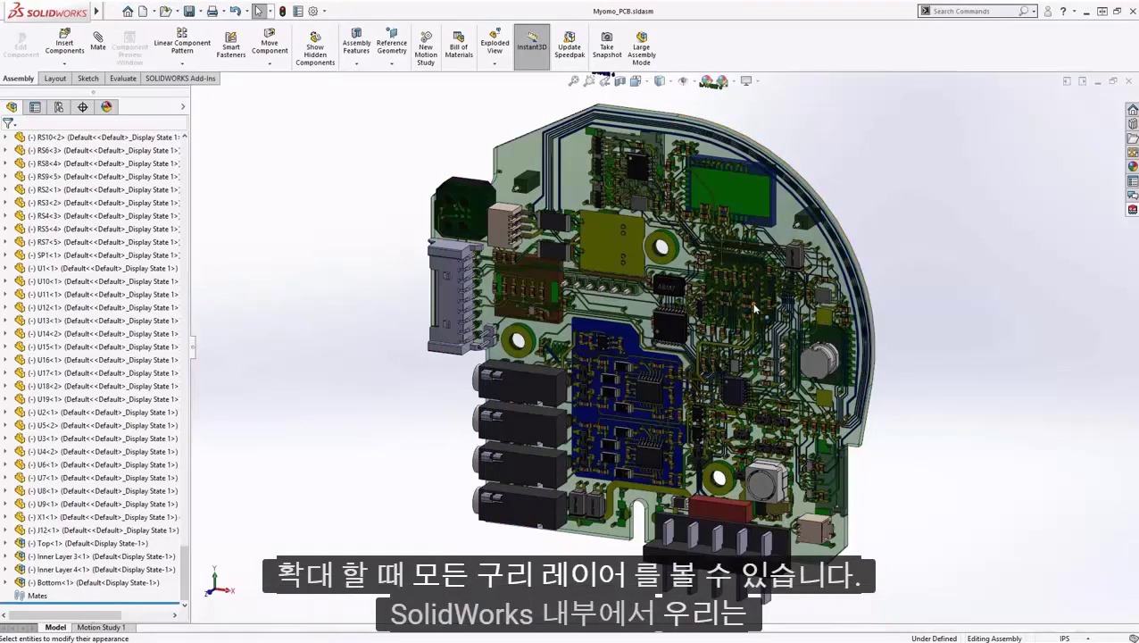
scroll(754, 307, "down", 5)
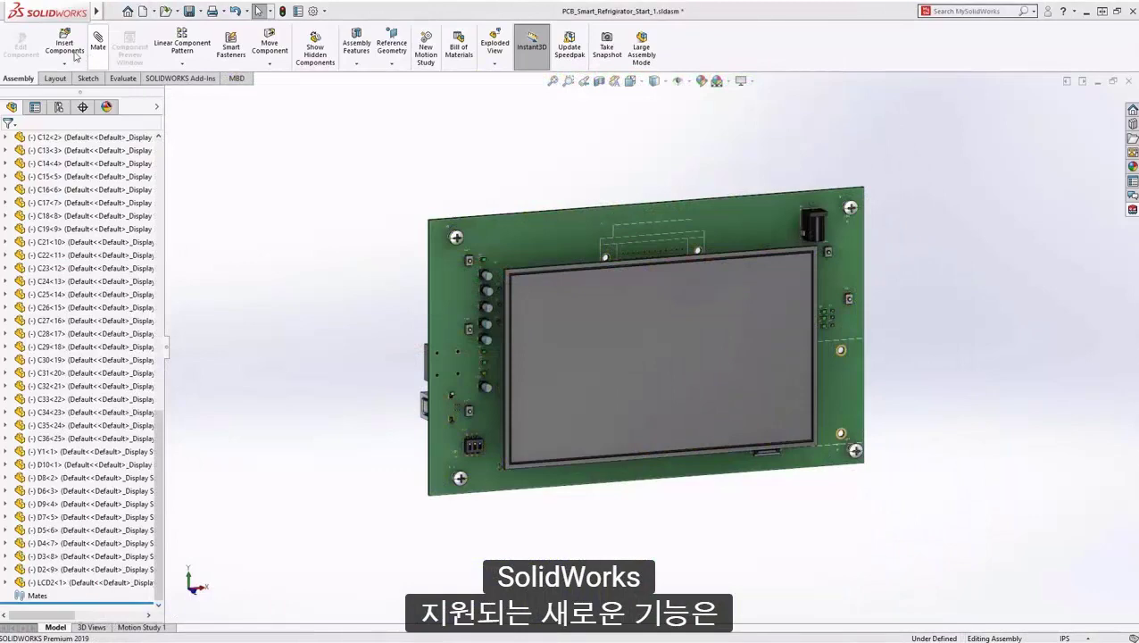
Step: Insert Envelope_Top rotated 90 degrees and set it as an envelope component
left_click(75, 56)
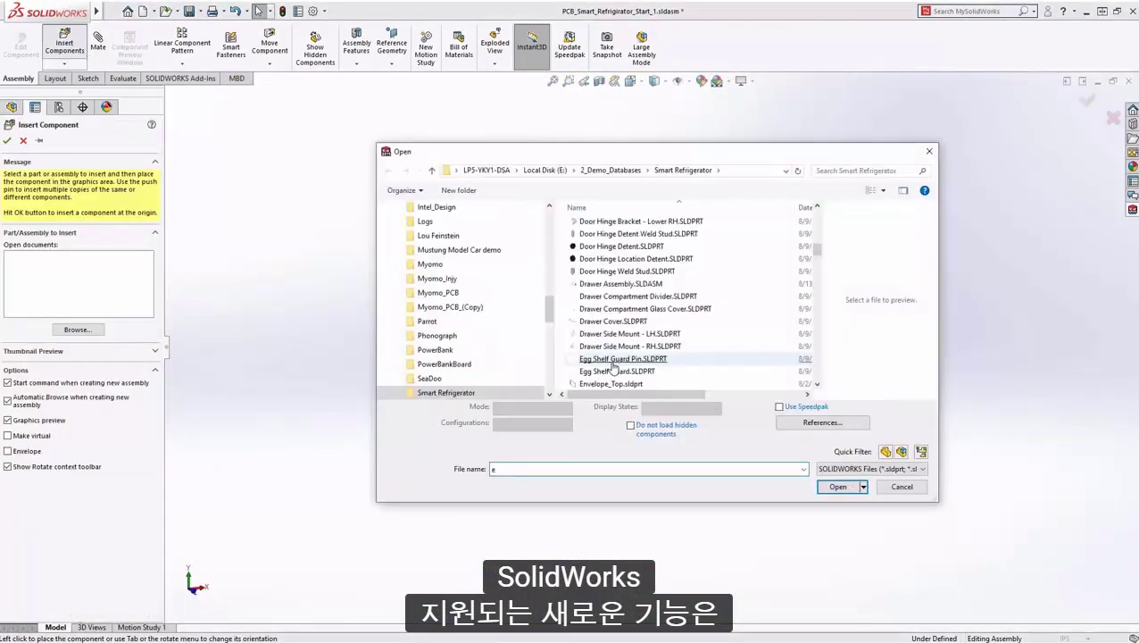
double_click(614, 371)
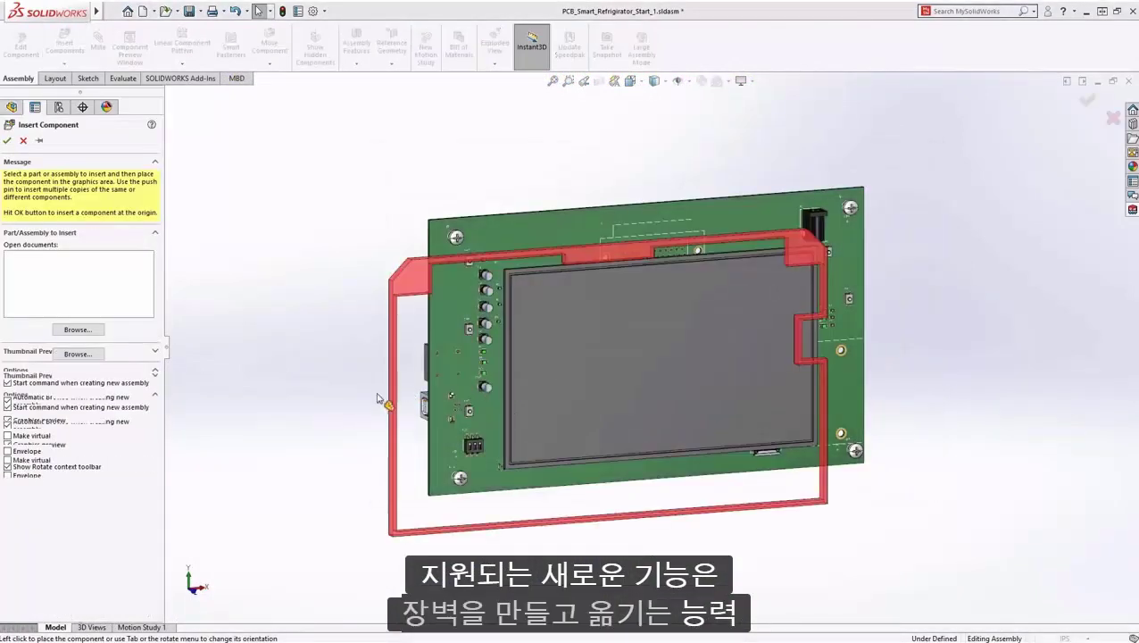
key("Tab")
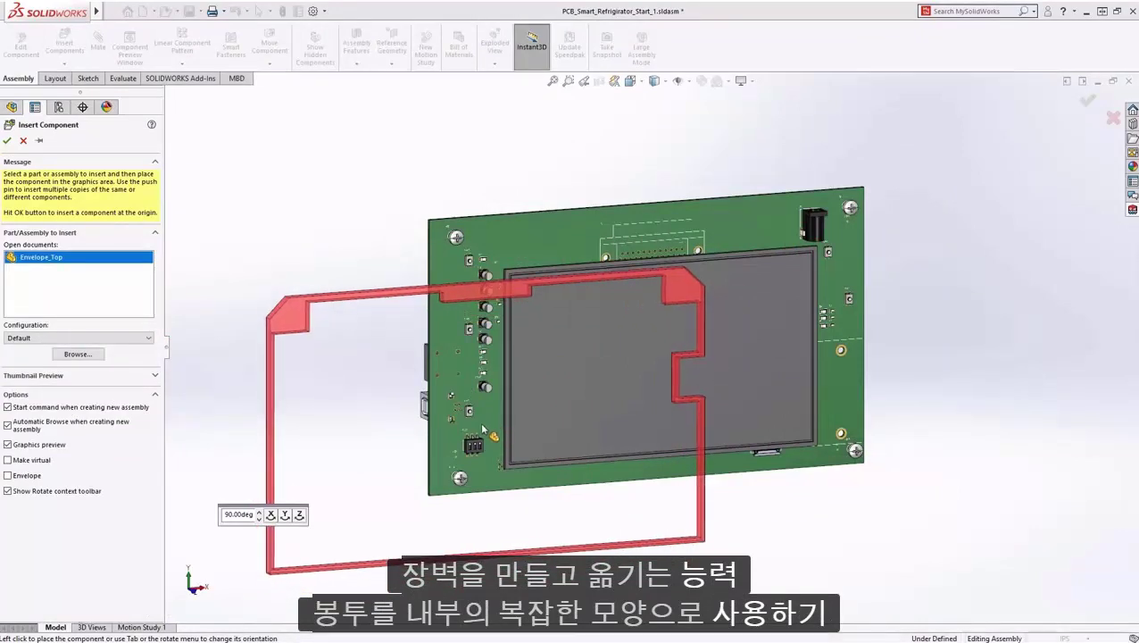
left_click(306, 325)
left_click(500, 252)
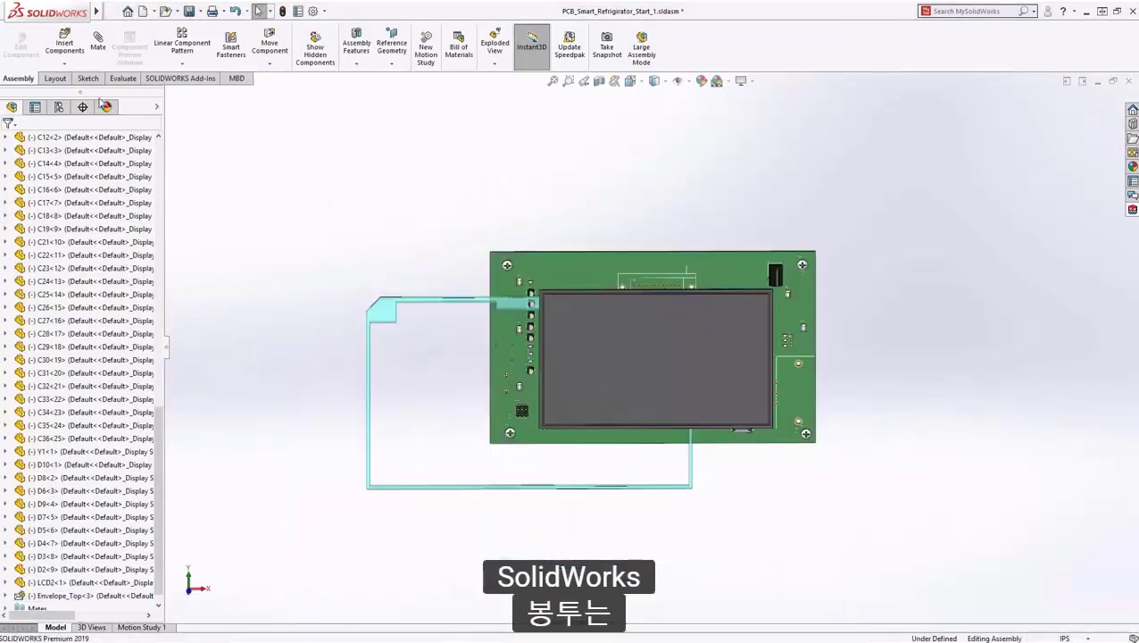
Step: Mate the envelope onto the board and bring up the PCB Add-in change history
left_click(98, 40)
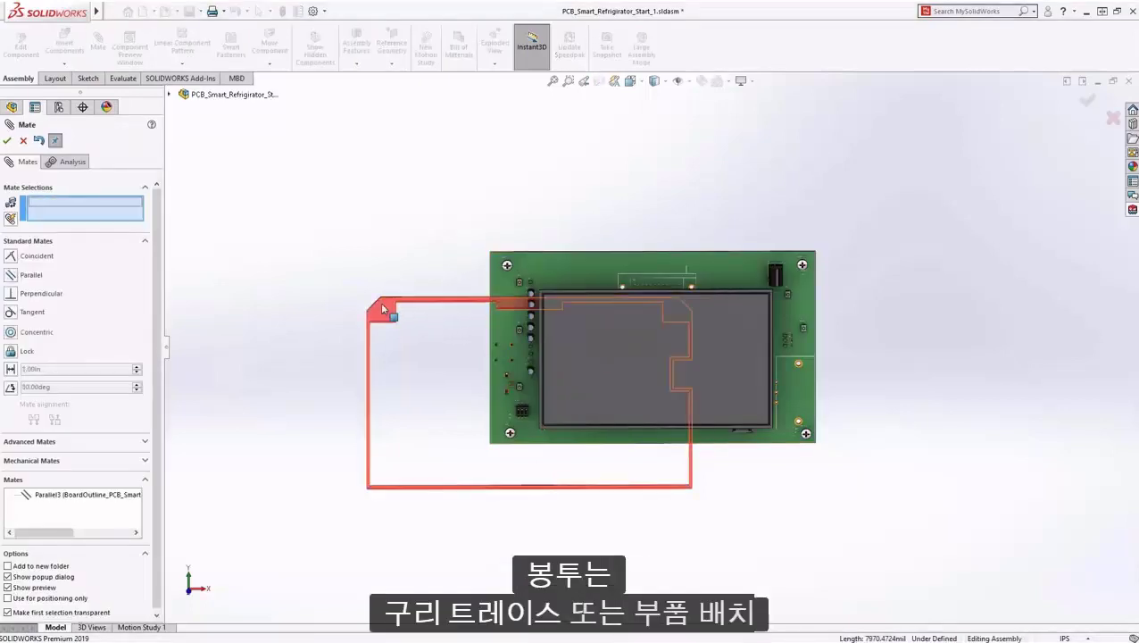
left_click_drag(381, 308, 509, 284)
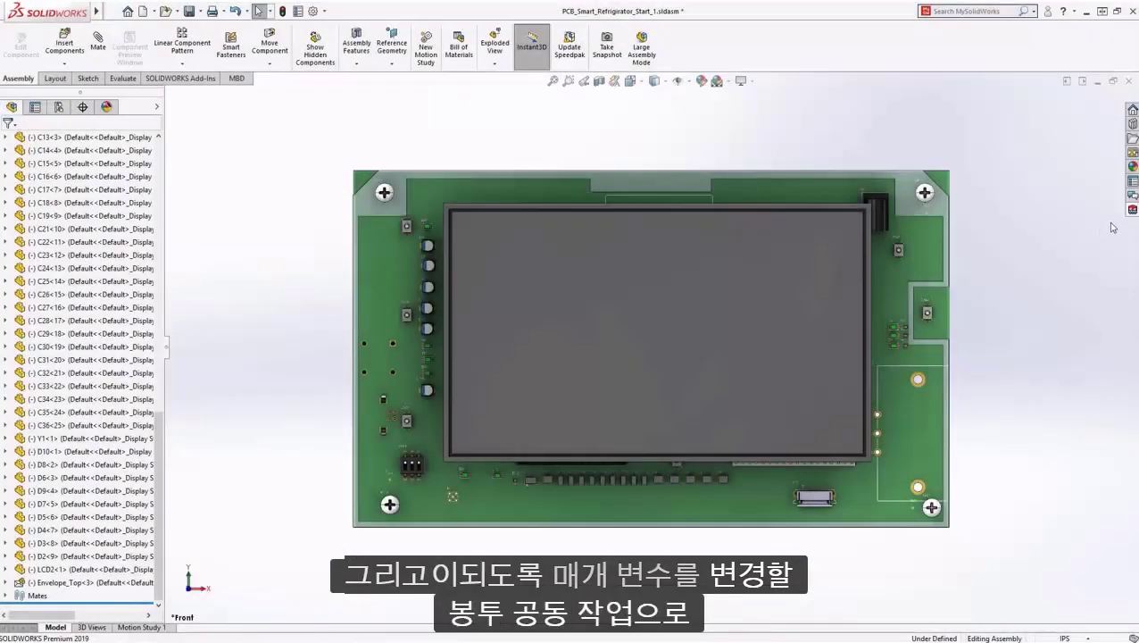
left_click(1132, 211)
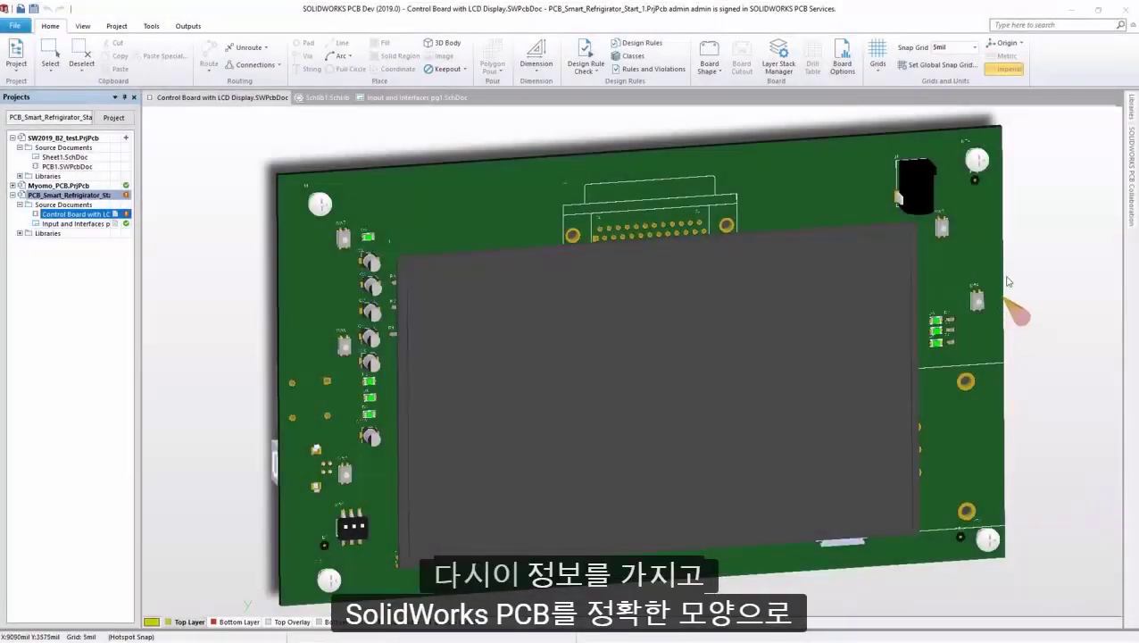
Step: Accept only the Envelope_Top change and view the board from the top
left_click(1133, 211)
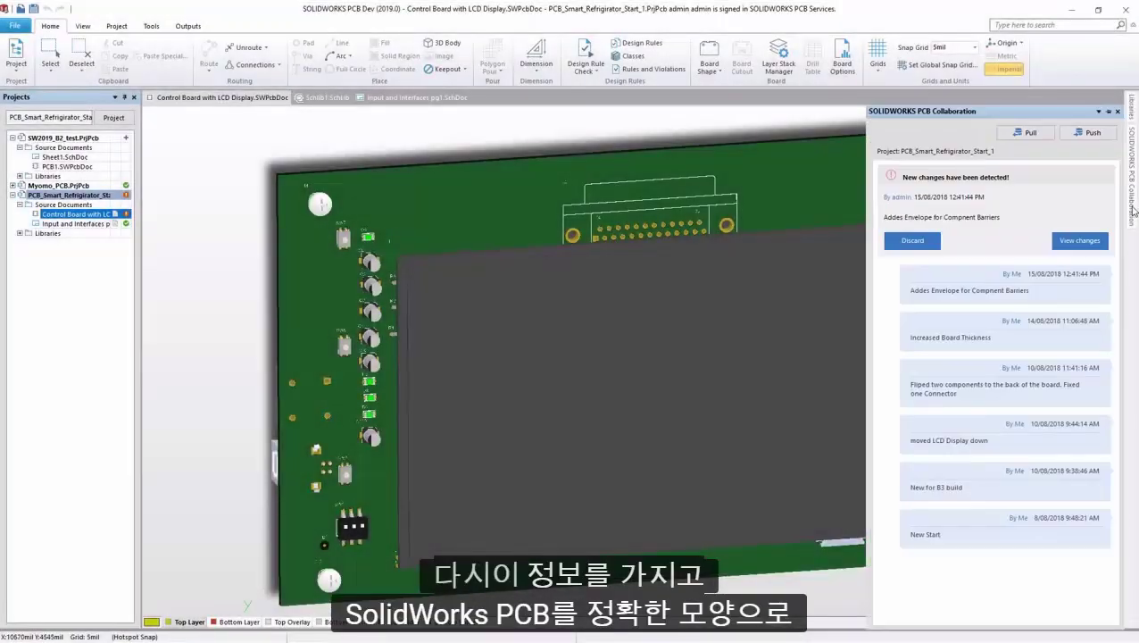
left_click(1075, 243)
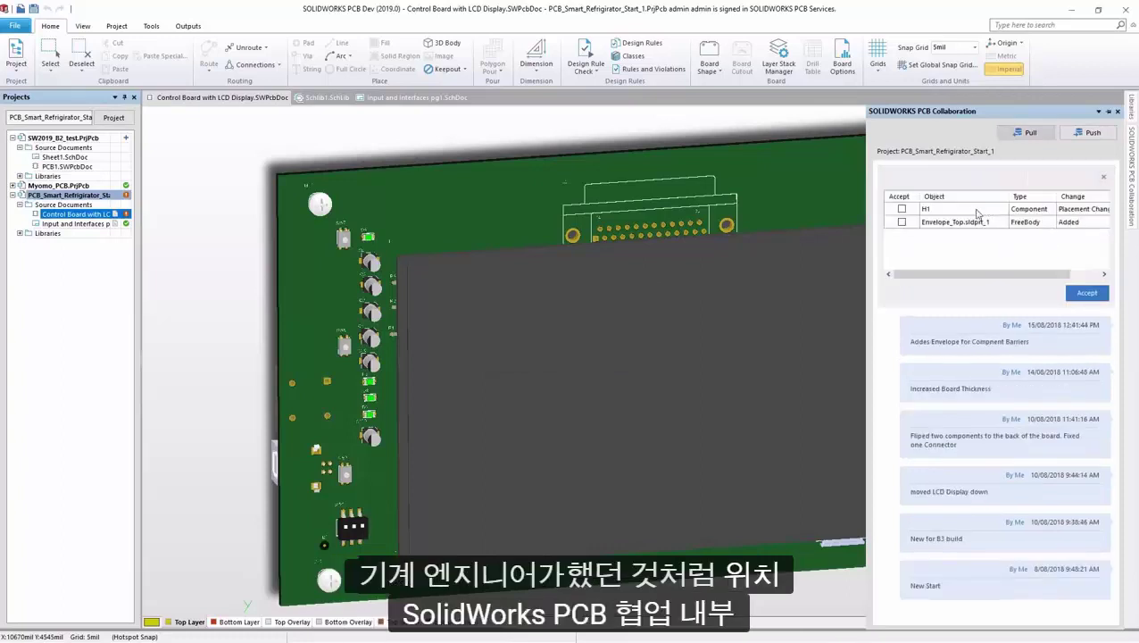
left_click(1011, 223)
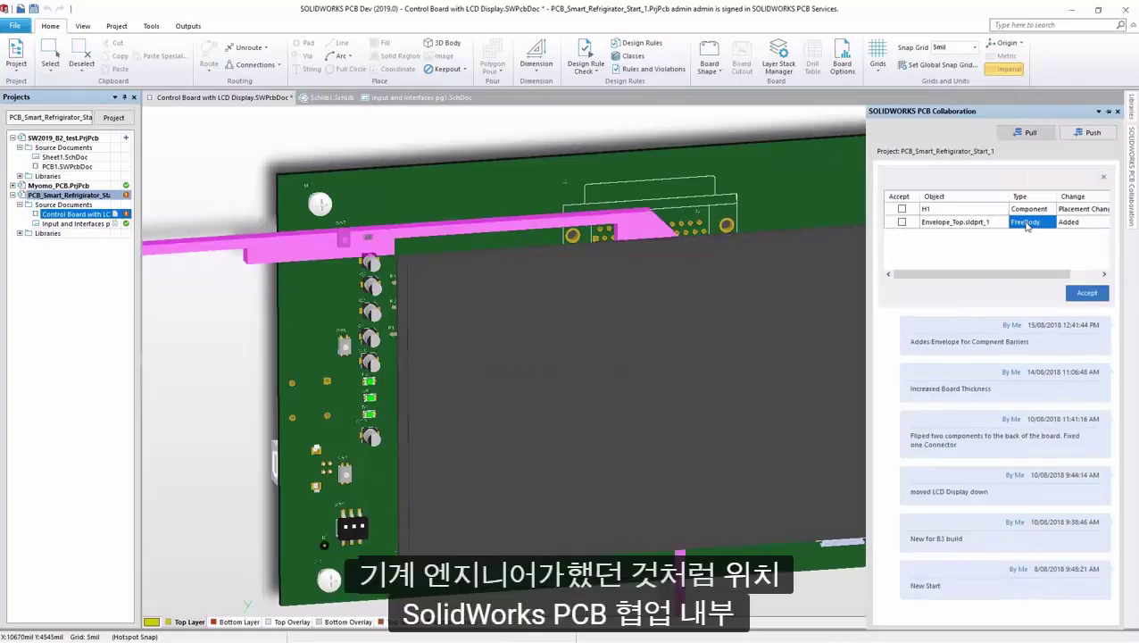
left_click(901, 223)
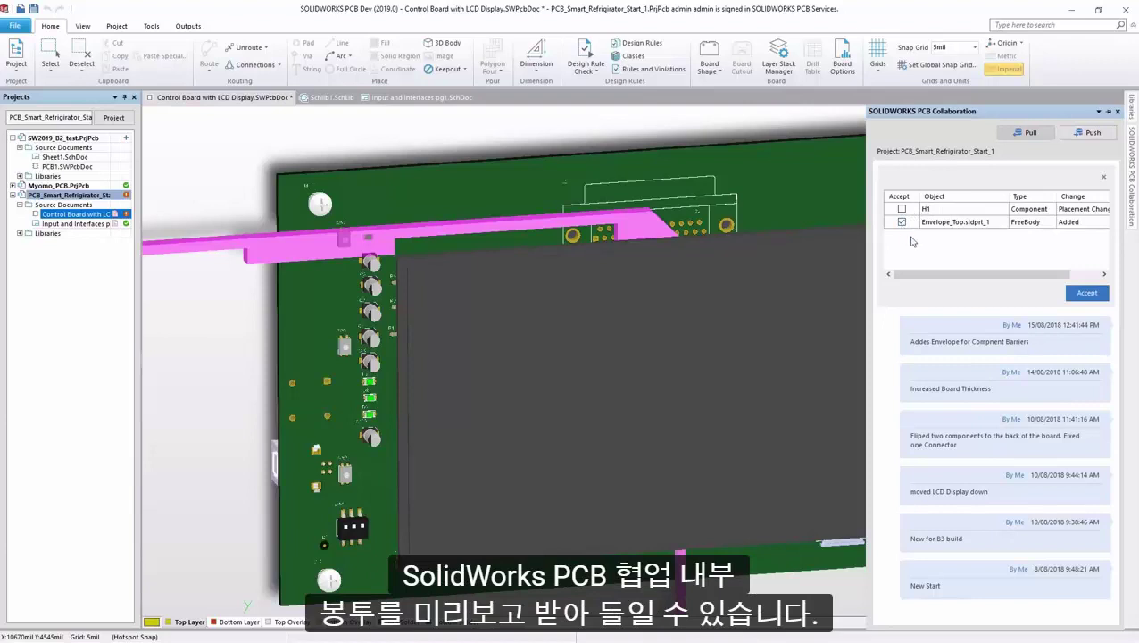
left_click(1089, 294)
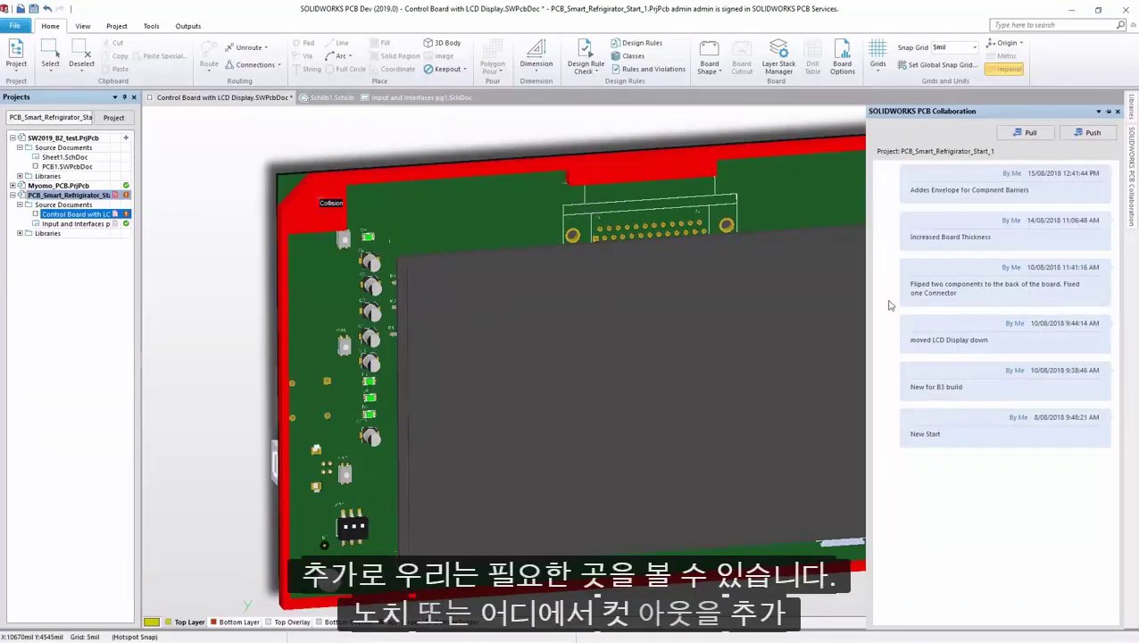
scroll(546, 177, "down", 3, "ctrl")
scroll(627, 371, "down", 1, "ctrl")
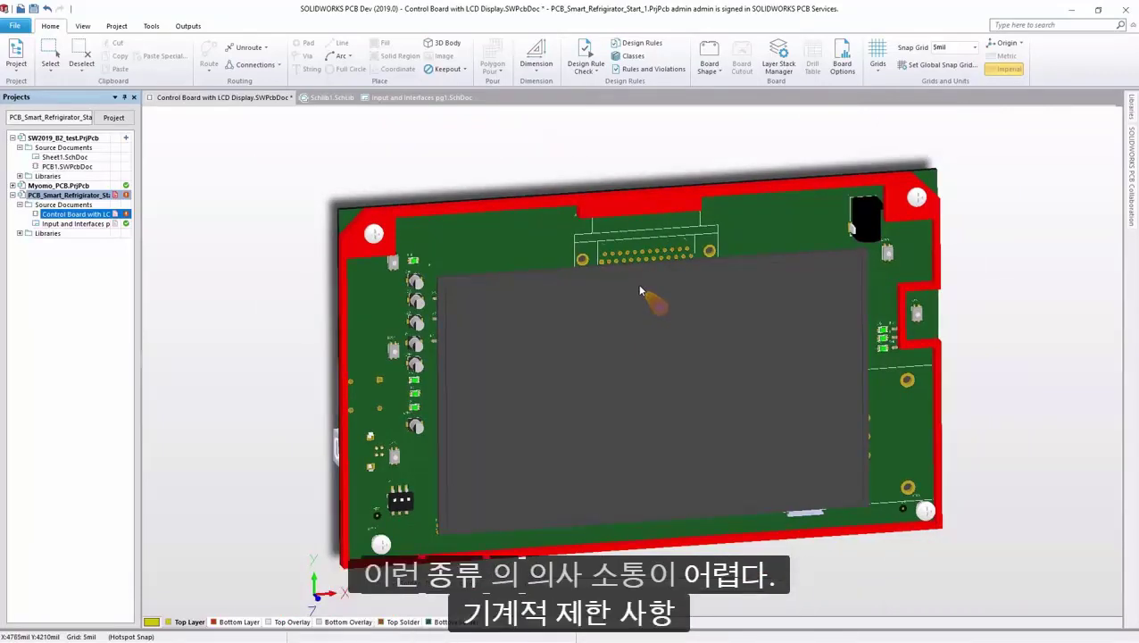
key("0")
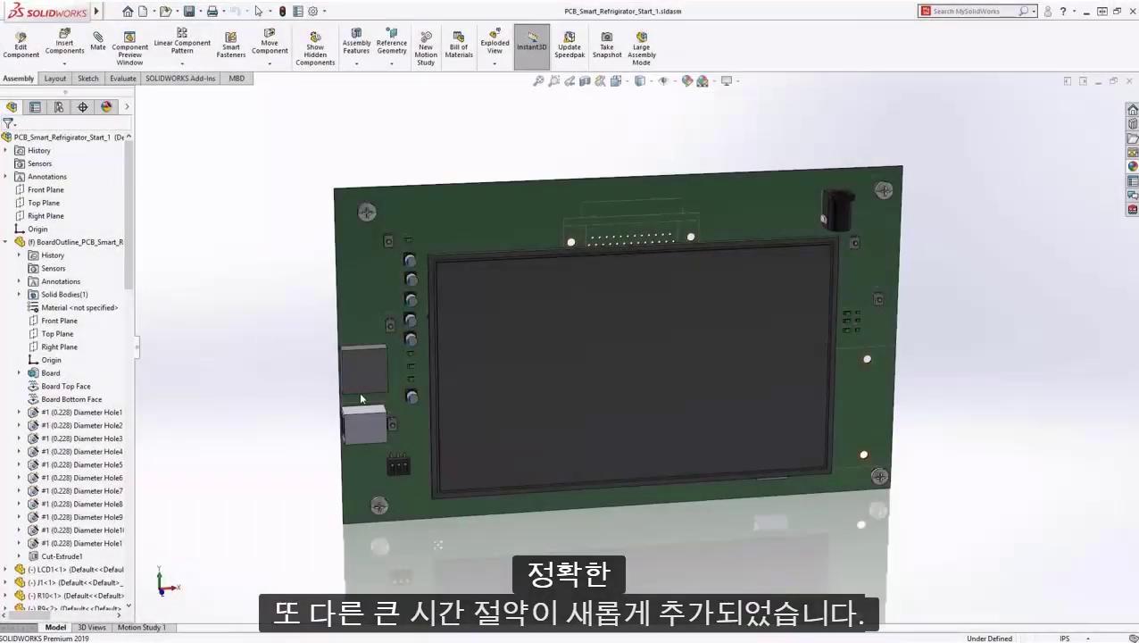
Step: Fix the 12V jack connector J1 in place
left_click(362, 373)
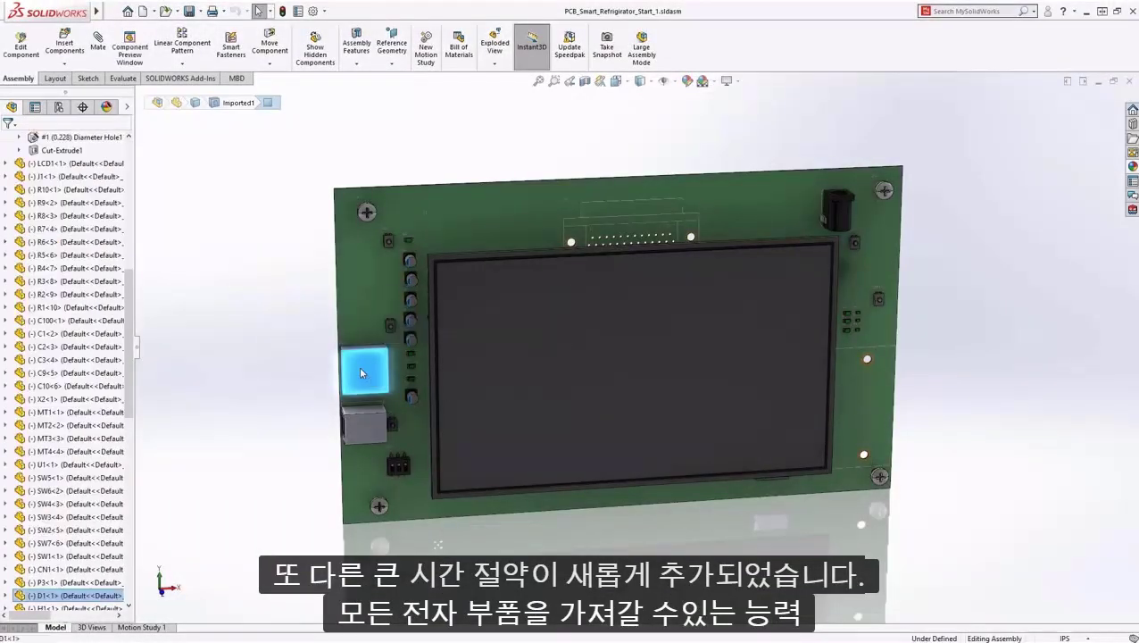
right_click(361, 373)
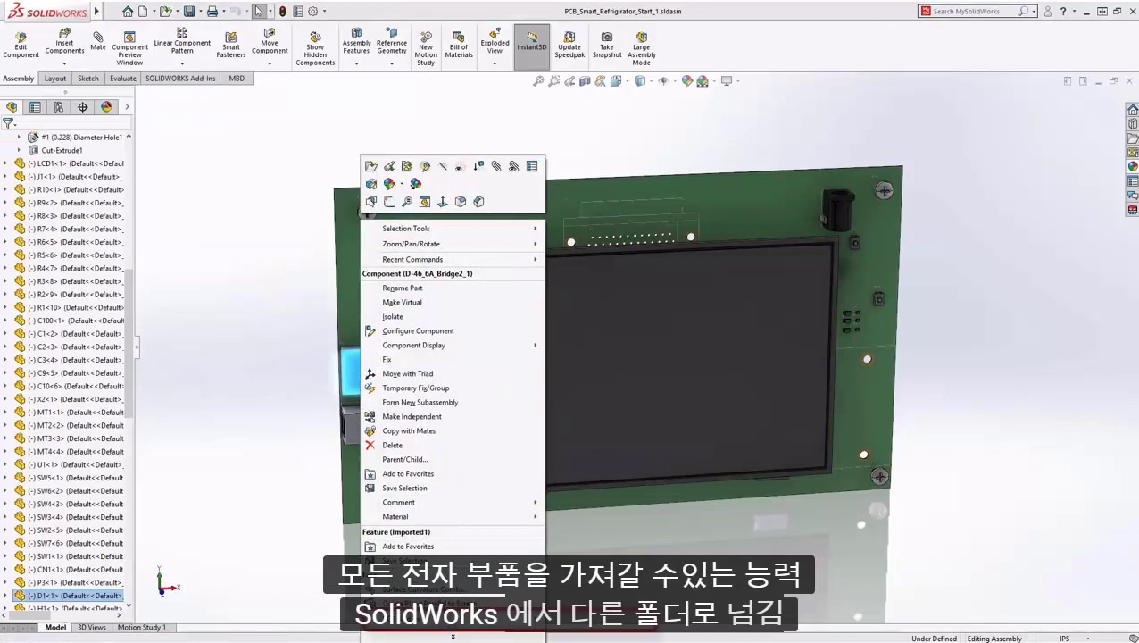
left_click(463, 551)
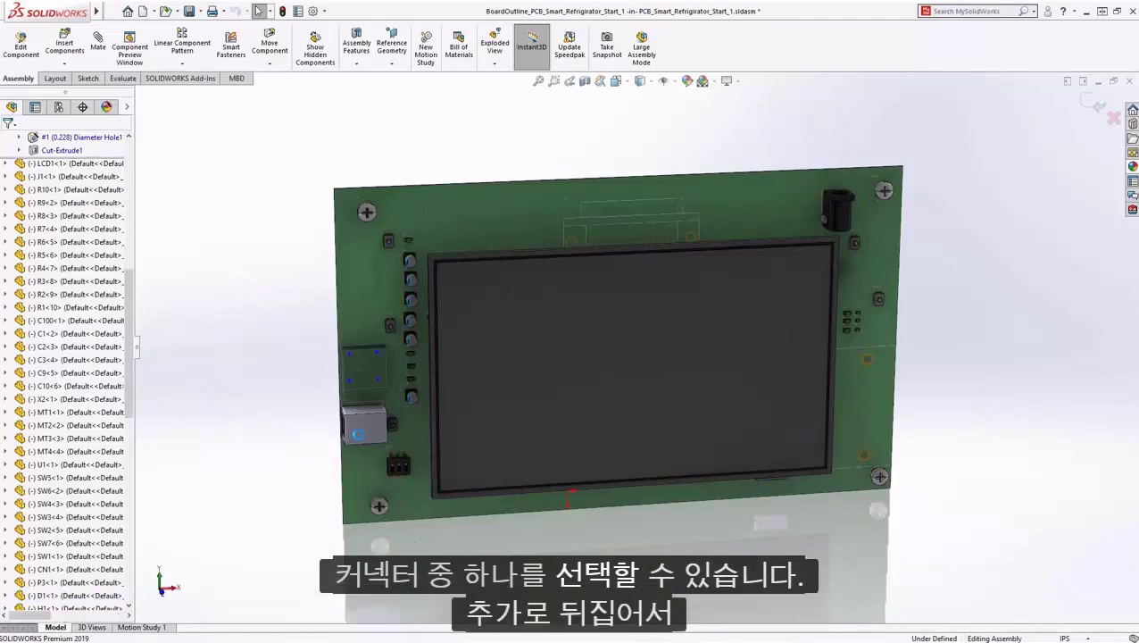
left_click(840, 216)
right_click(840, 217)
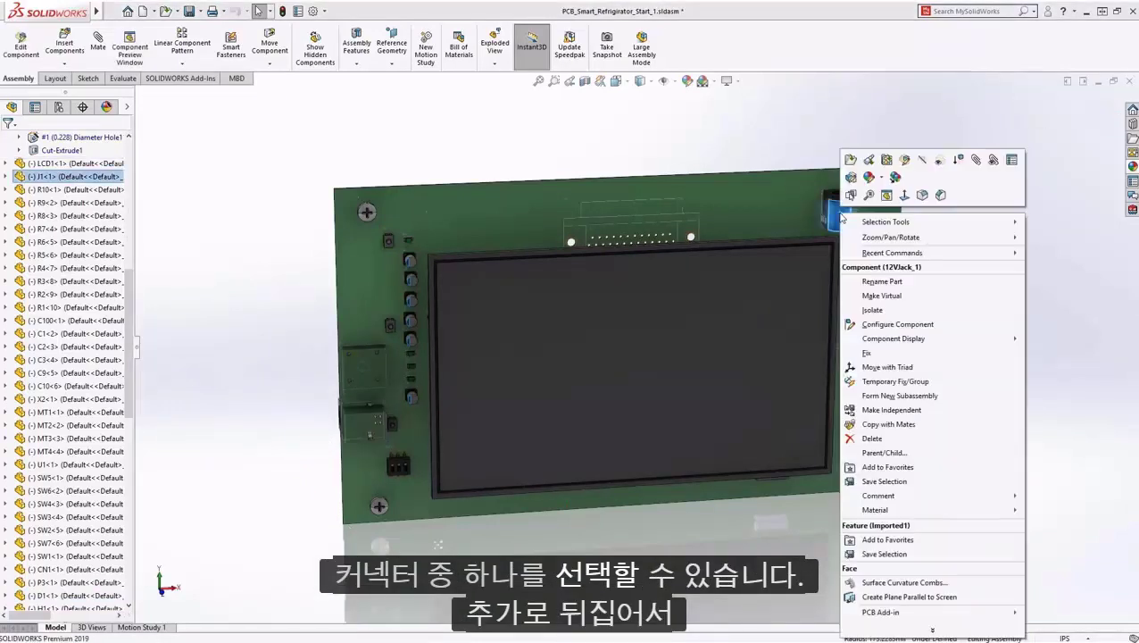
left_click(866, 354)
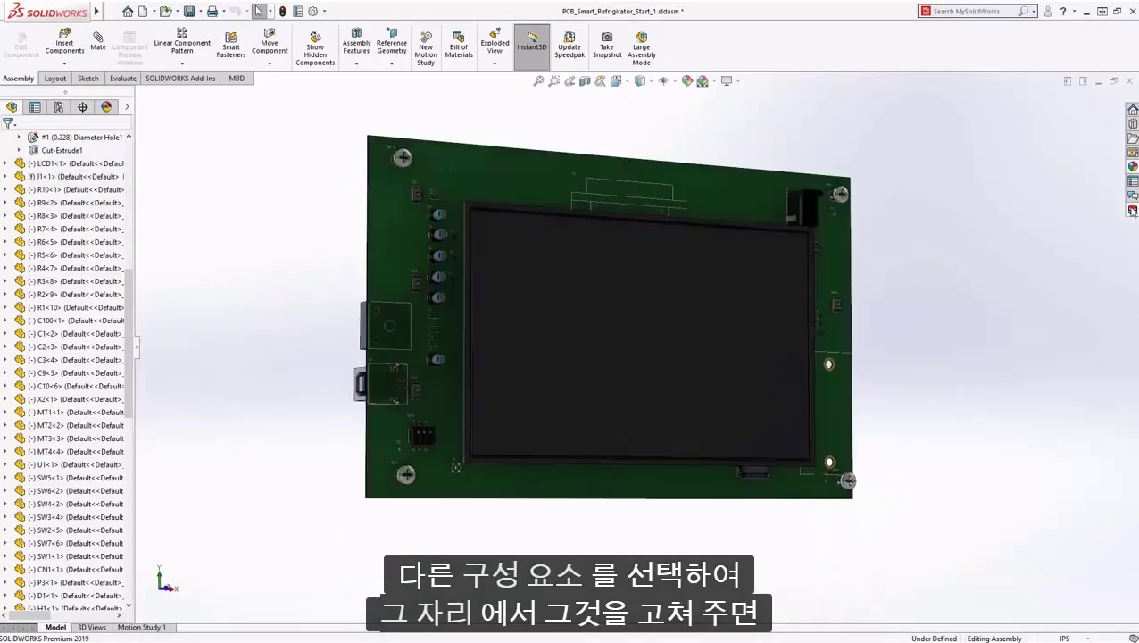
Step: Start pushing the assembly changes to SOLIDWORKS PCB and begin the commit message
left_click(1132, 210)
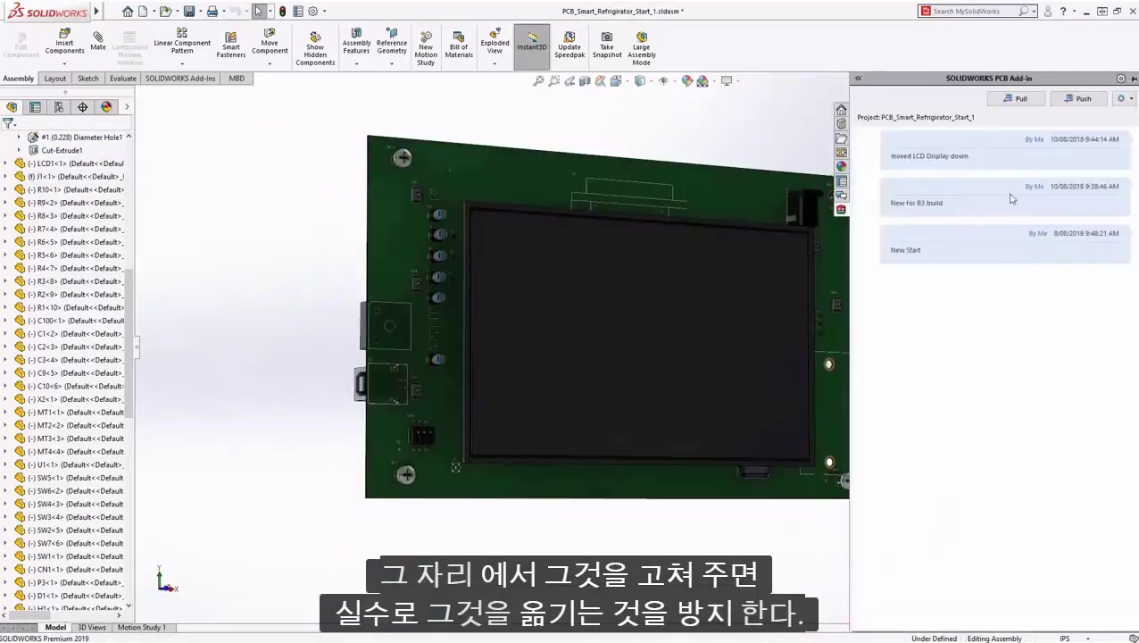
left_click(1058, 100)
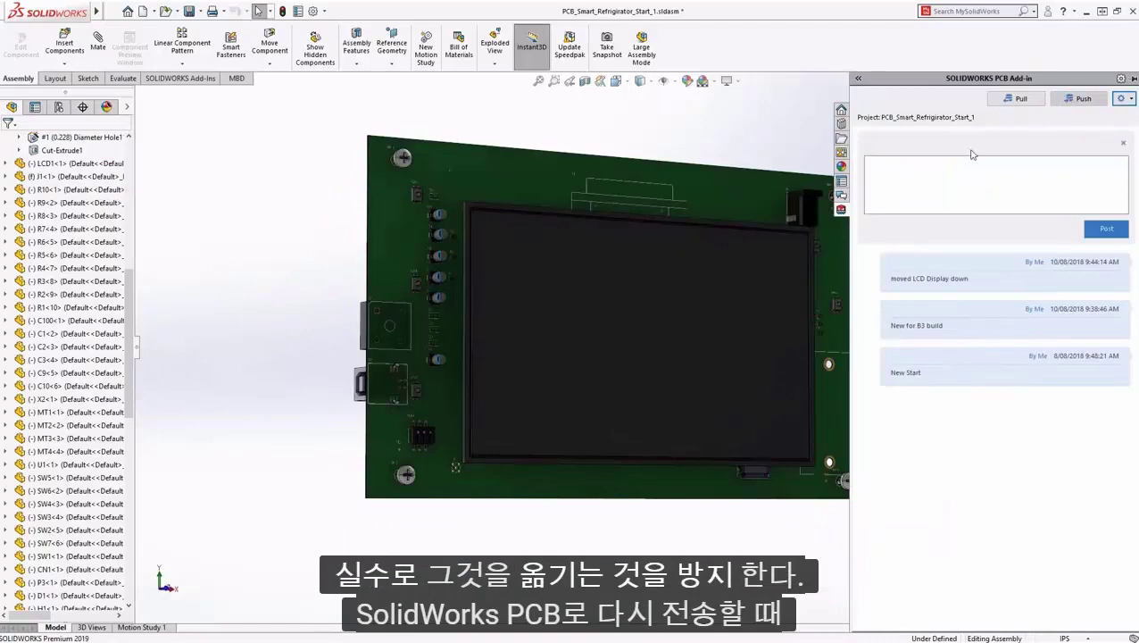
left_click(951, 176)
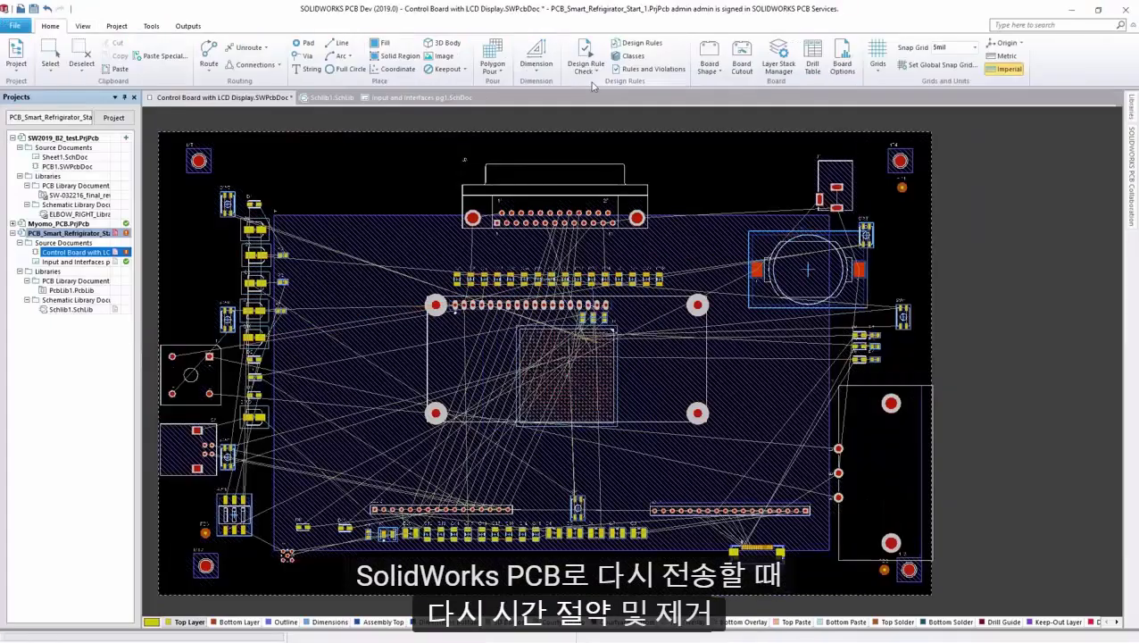
Step: Check J1's properties, then review the 3D layer stack showing 16.2mil total thickness
double_click(838, 174)
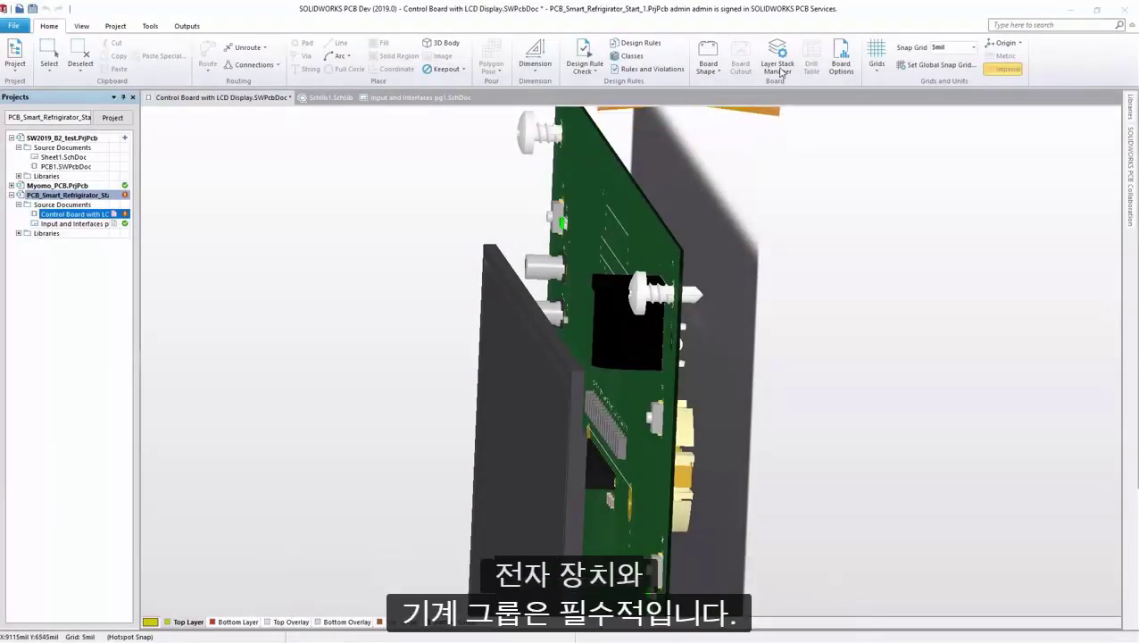
left_click(778, 68)
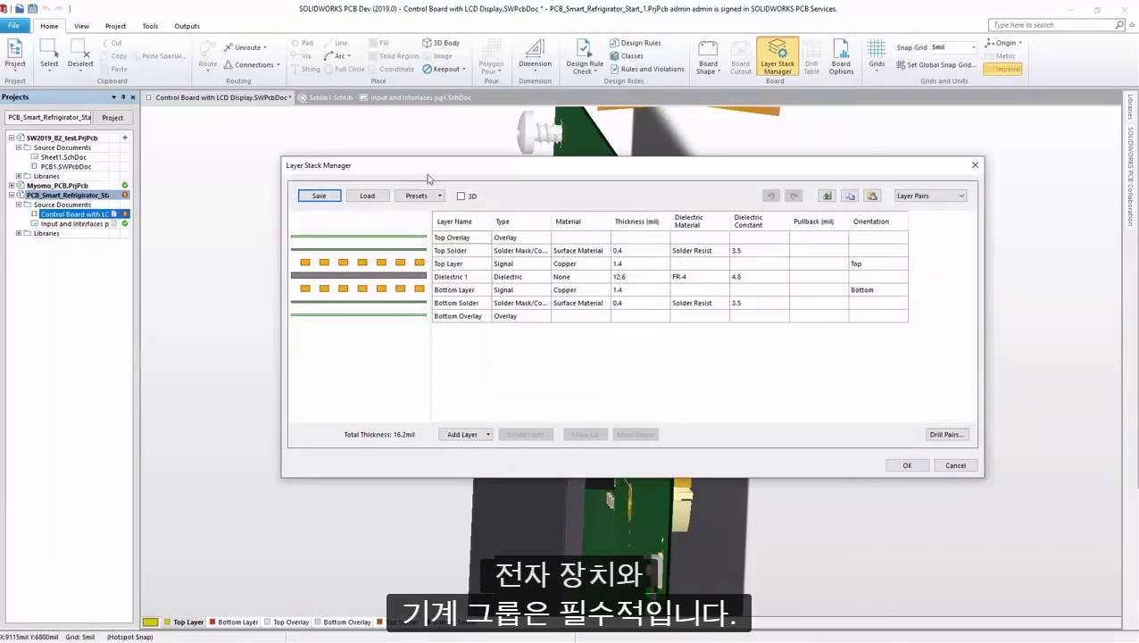
left_click(462, 197)
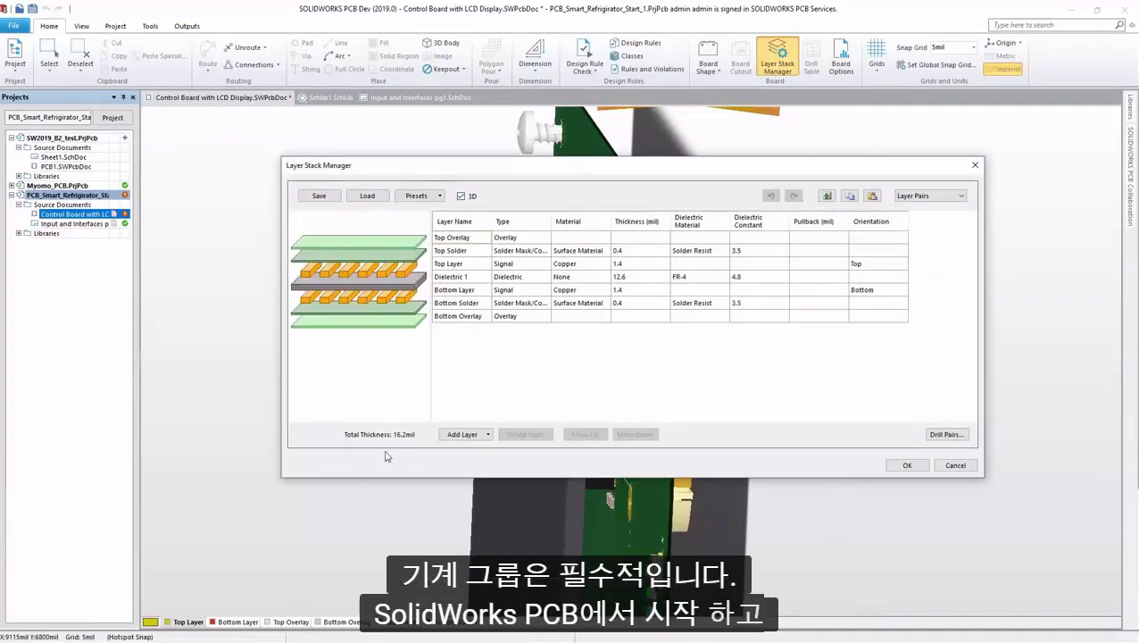
left_click(909, 466)
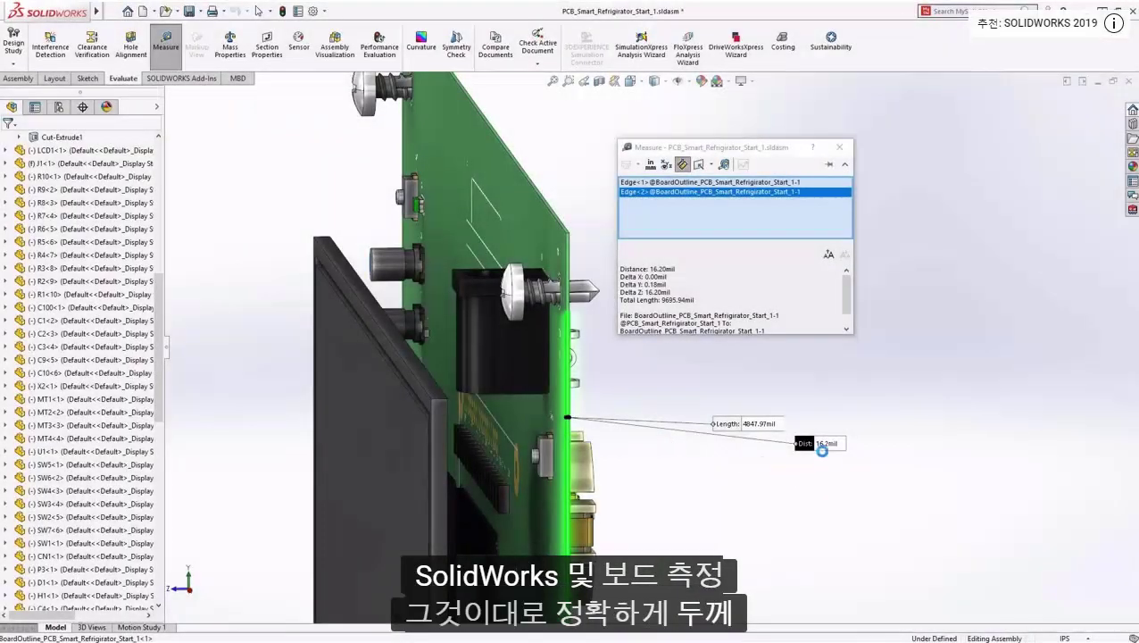
left_click_drag(830, 461, 727, 383)
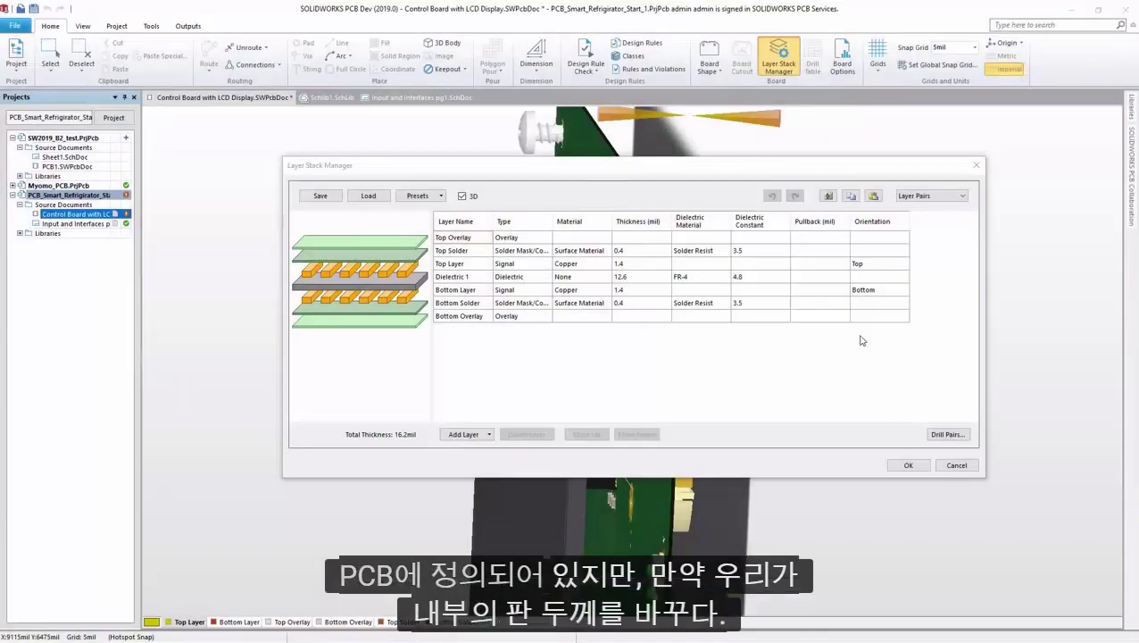
Step: Change the Dielectric 1 thickness from 12.6 to 58 in the Layer Stack Manager and apply it
left_click(606, 280)
left_click(622, 276)
left_click(624, 277)
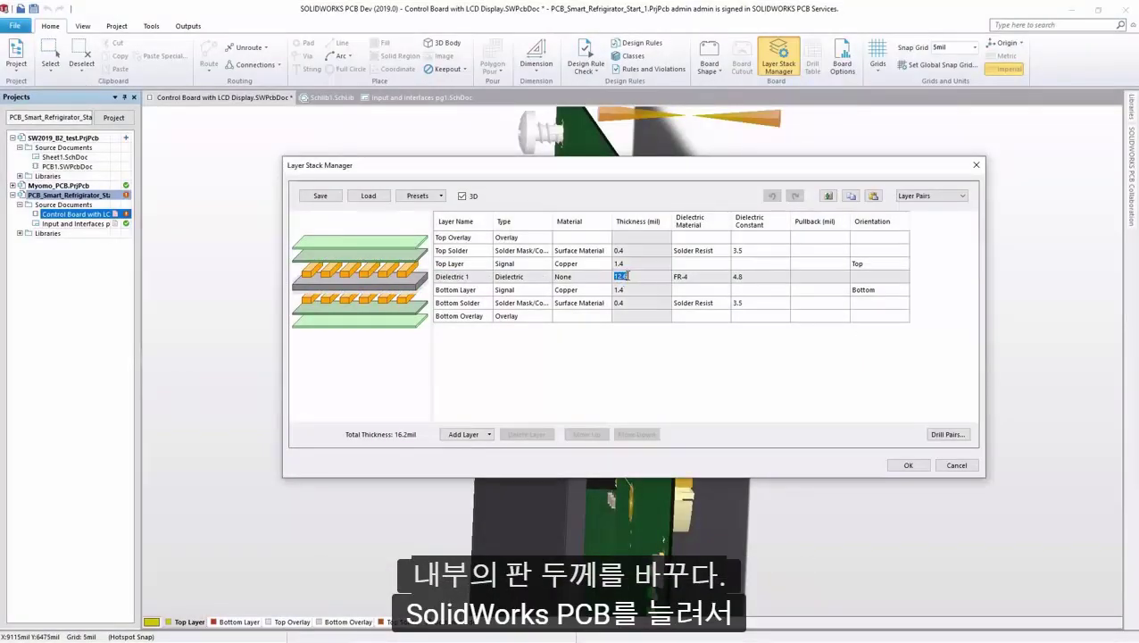
left_click_drag(636, 277, 584, 277)
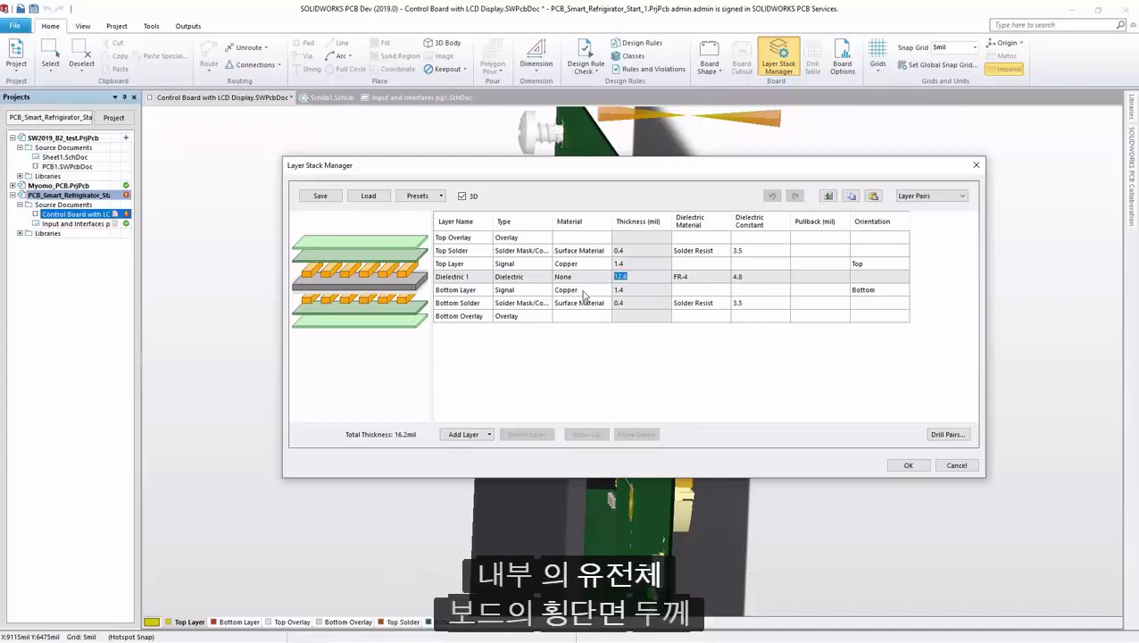
left_click(639, 293)
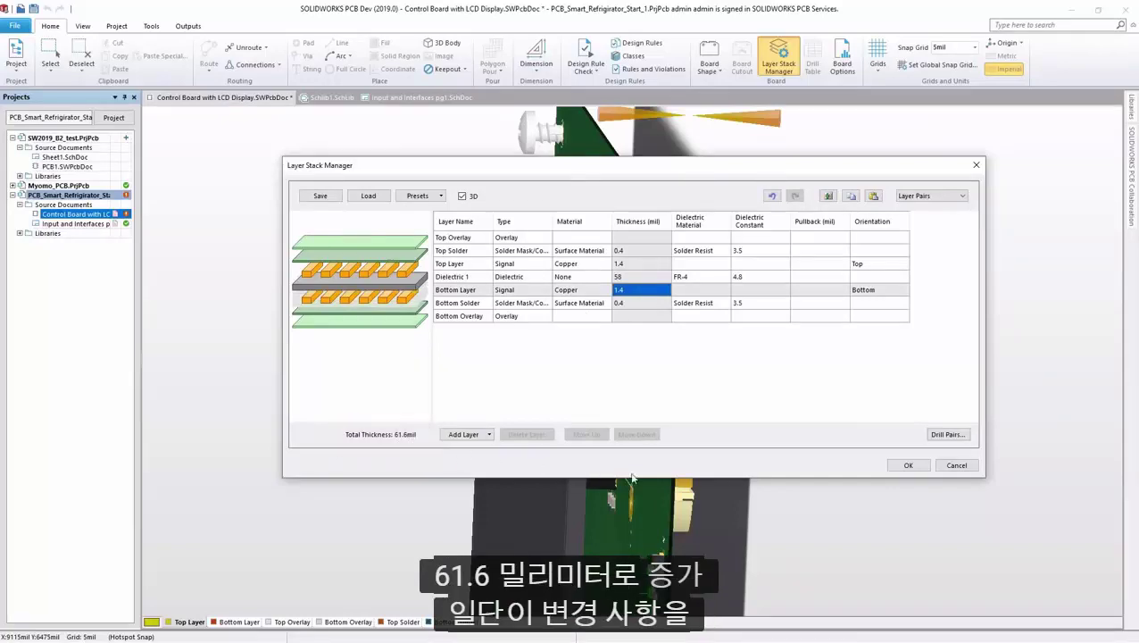
left_click(904, 466)
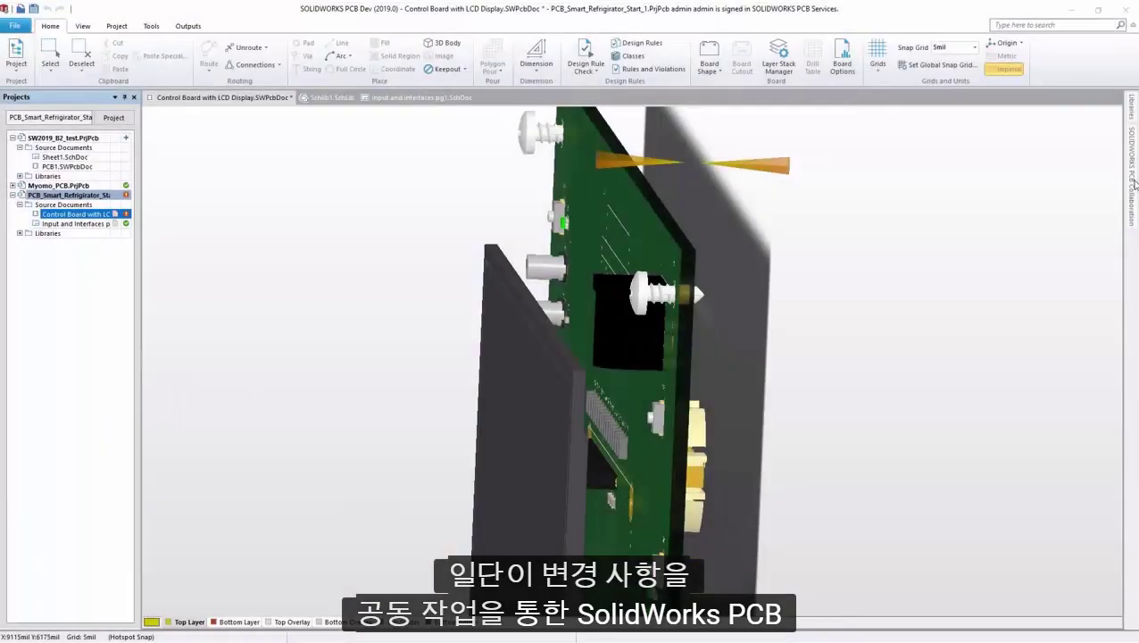
Step: Post the board change to collaboration with the comment 'Increased Board Thickness'
left_click(1132, 182)
type("Increased Board Thicknedd")
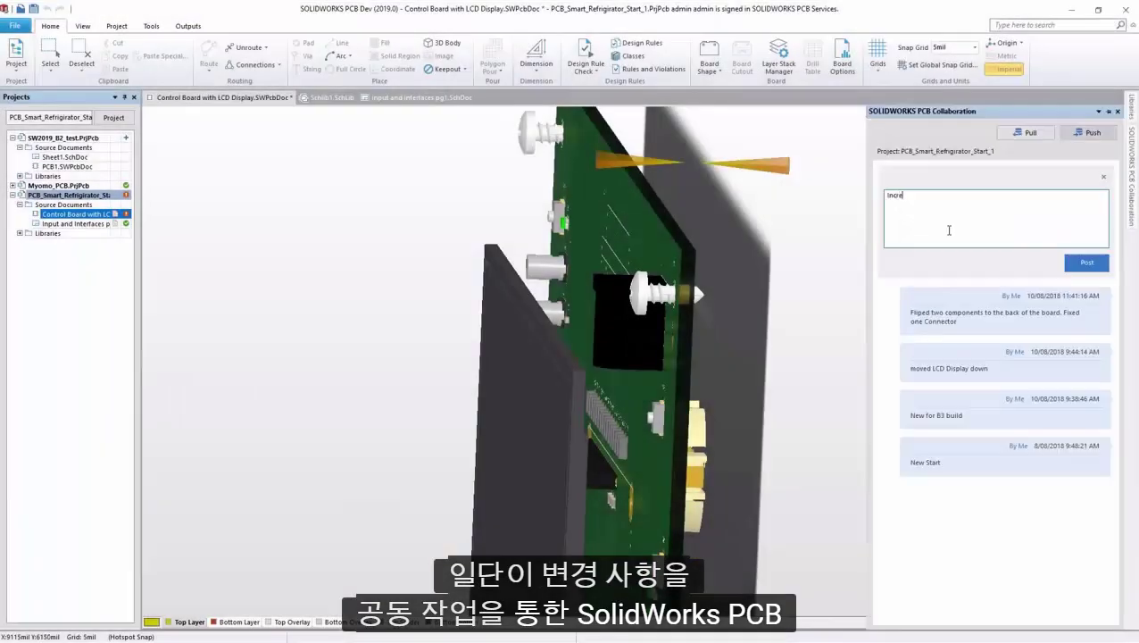
left_click(1086, 263)
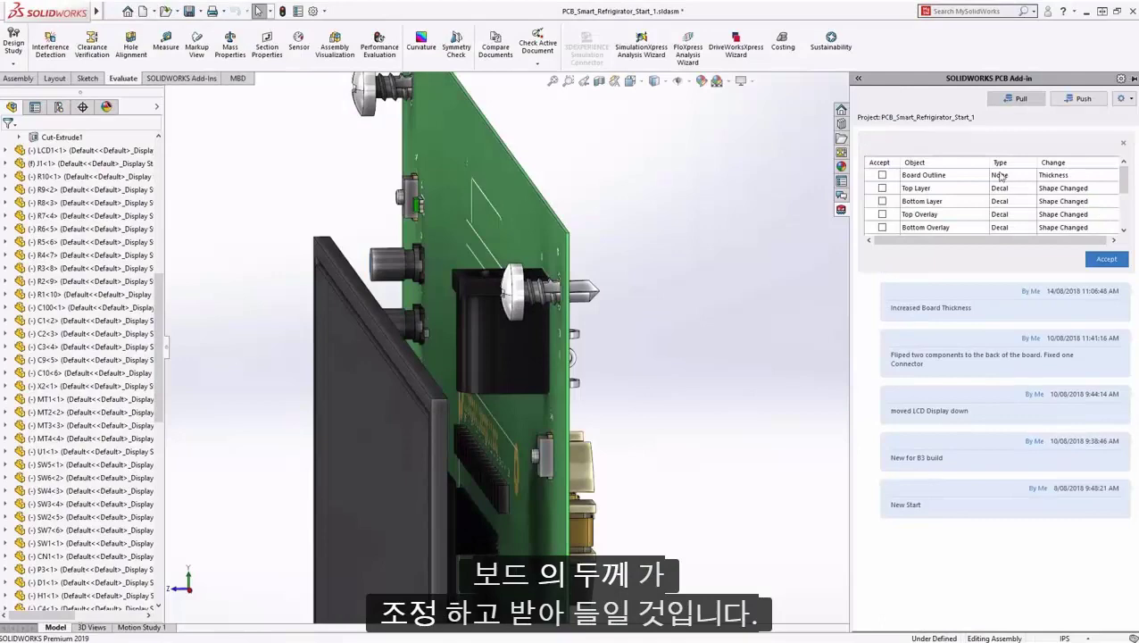
Step: Accept the incoming thickness change and measure opposite board edges, confirming 61.6mil
left_click(1000, 175)
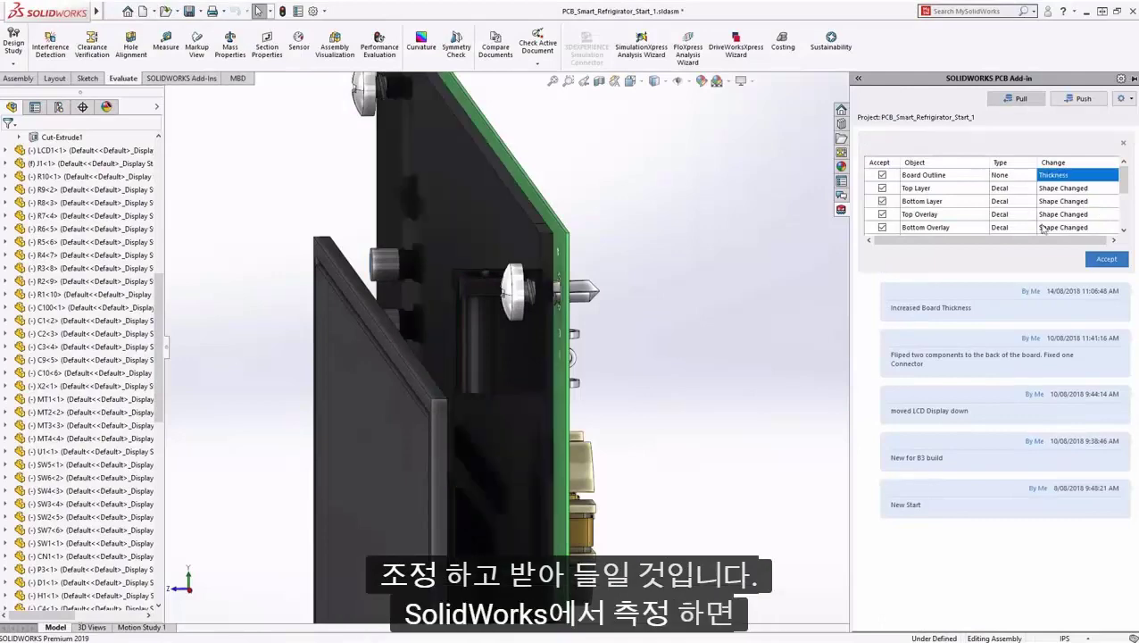
left_click(1106, 259)
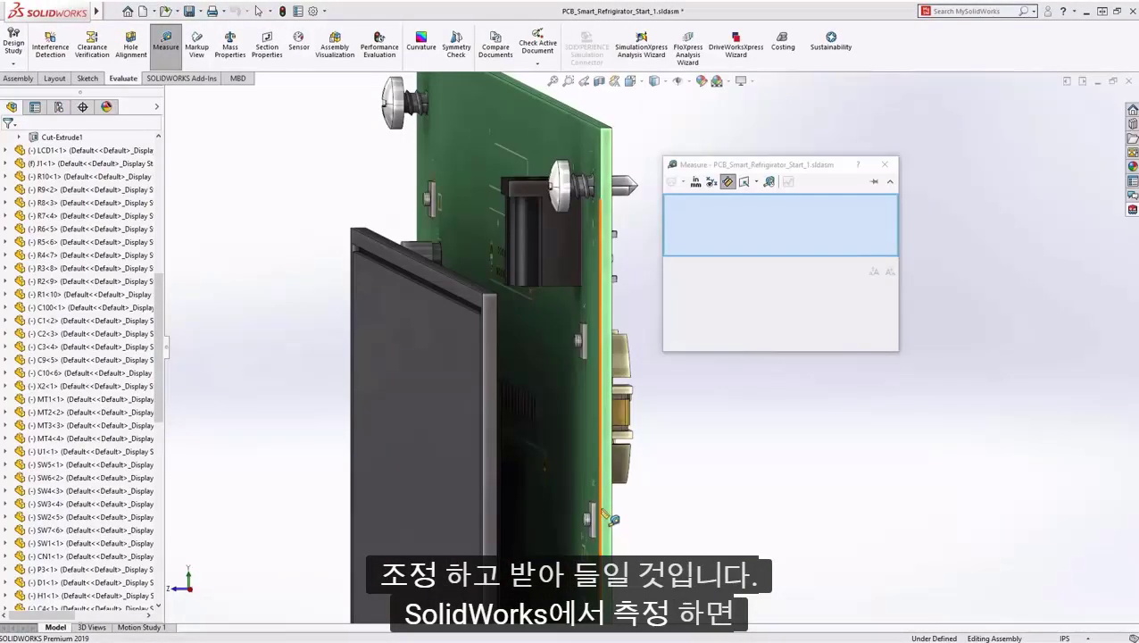
left_click(606, 514)
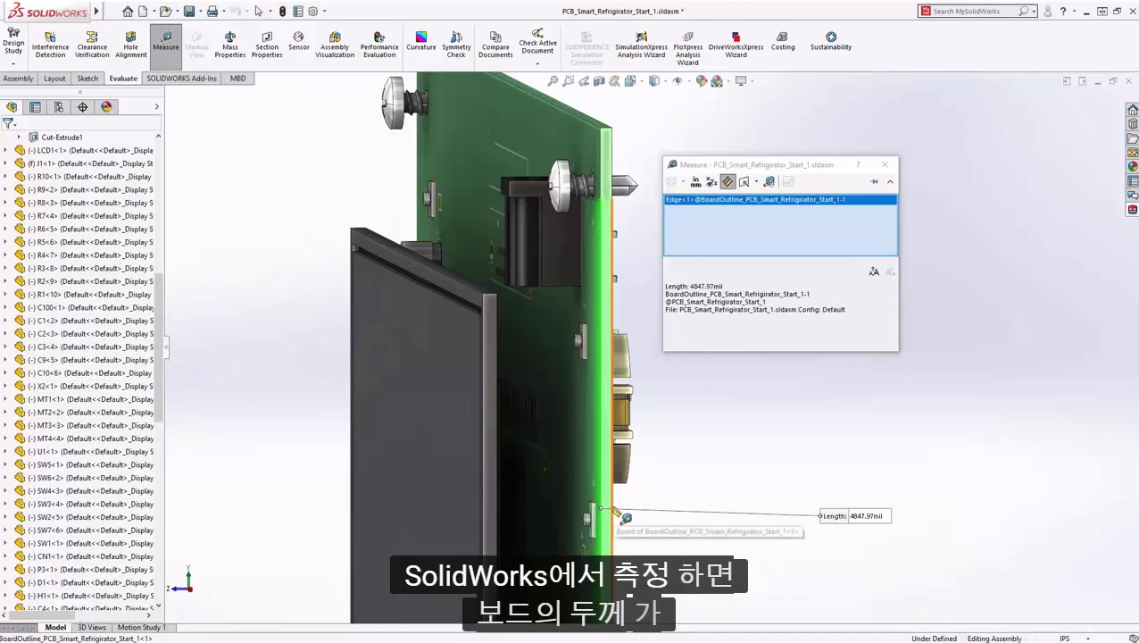
left_click(614, 512)
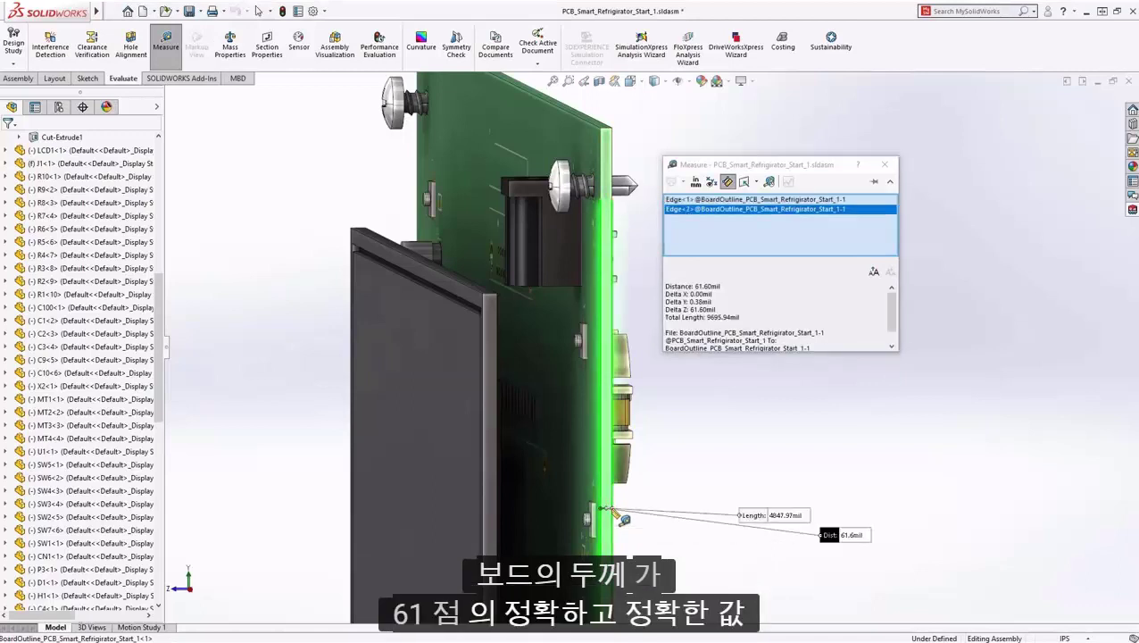
left_click_drag(857, 546, 754, 406)
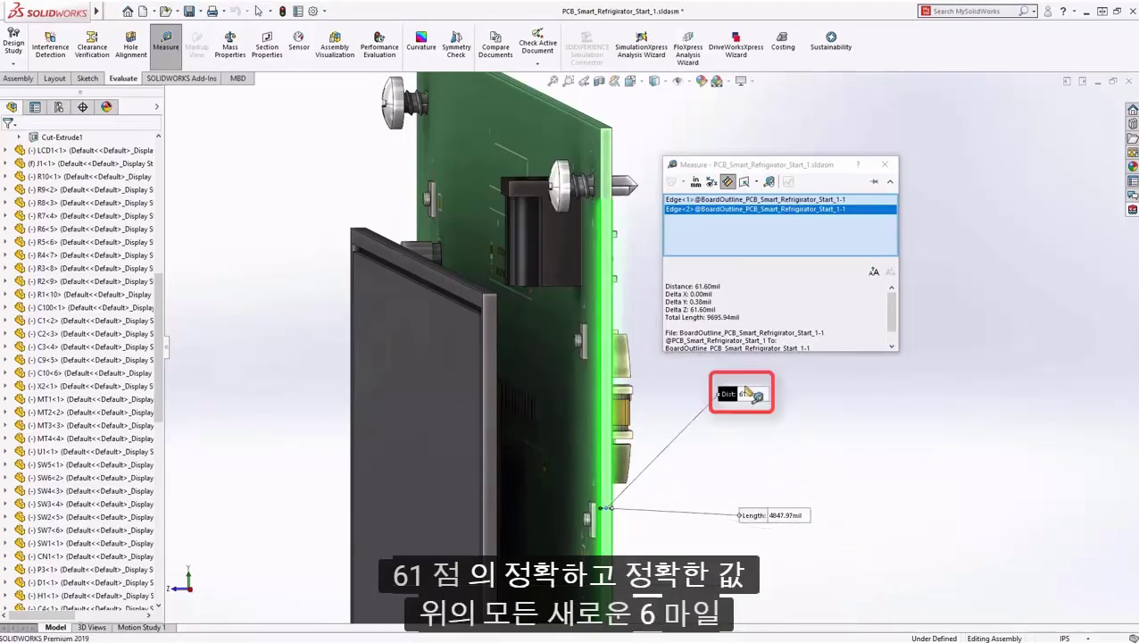